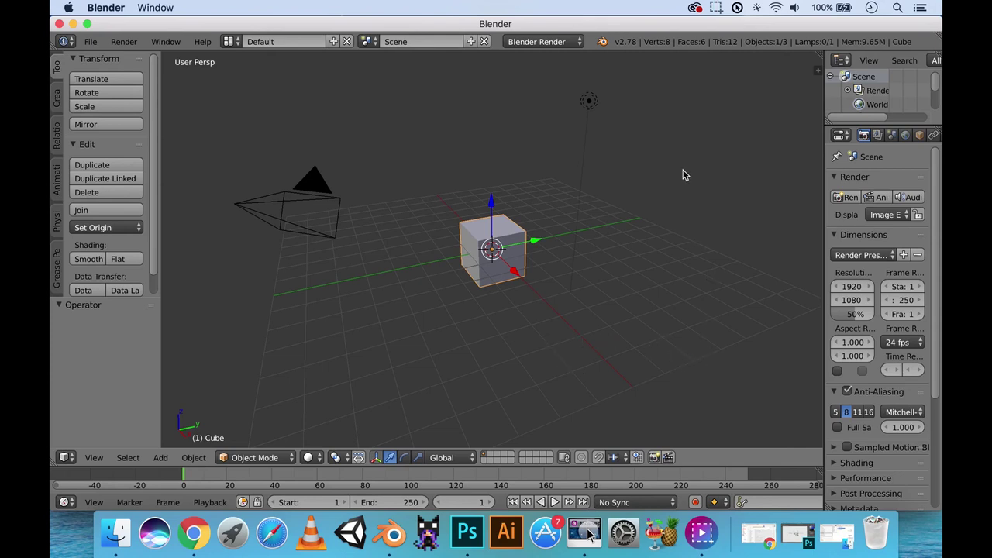
- Open Blender's user preferences, review the input settings, and close the preferences window
{"action": "left_click", "coordinate": [91, 43]}
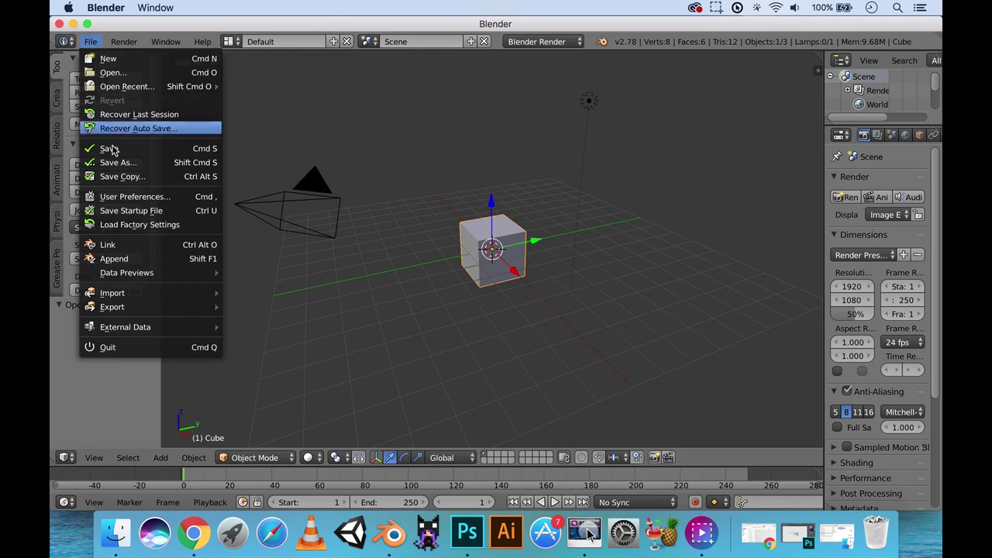
{"action": "left_click", "coordinate": [115, 203]}
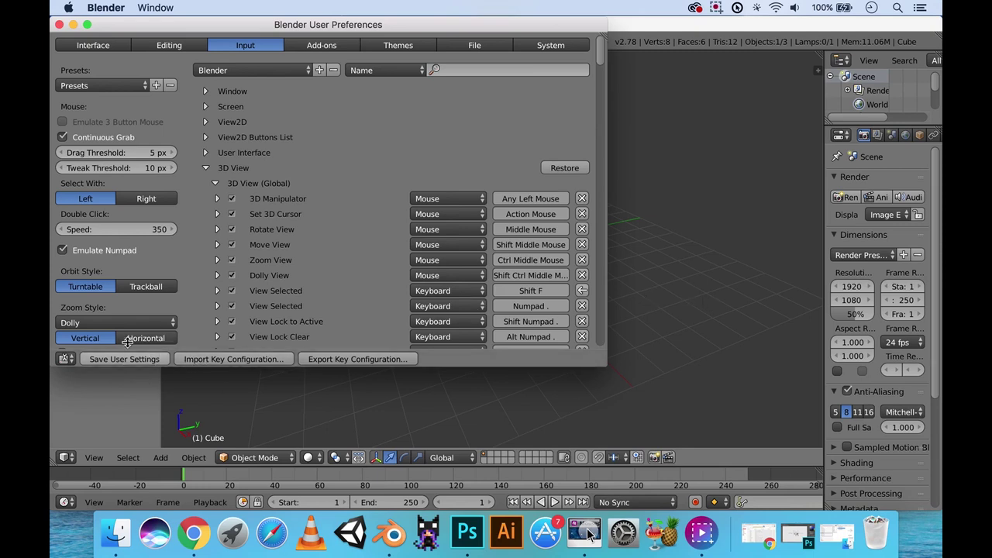
{"action": "left_click", "coordinate": [59, 26]}
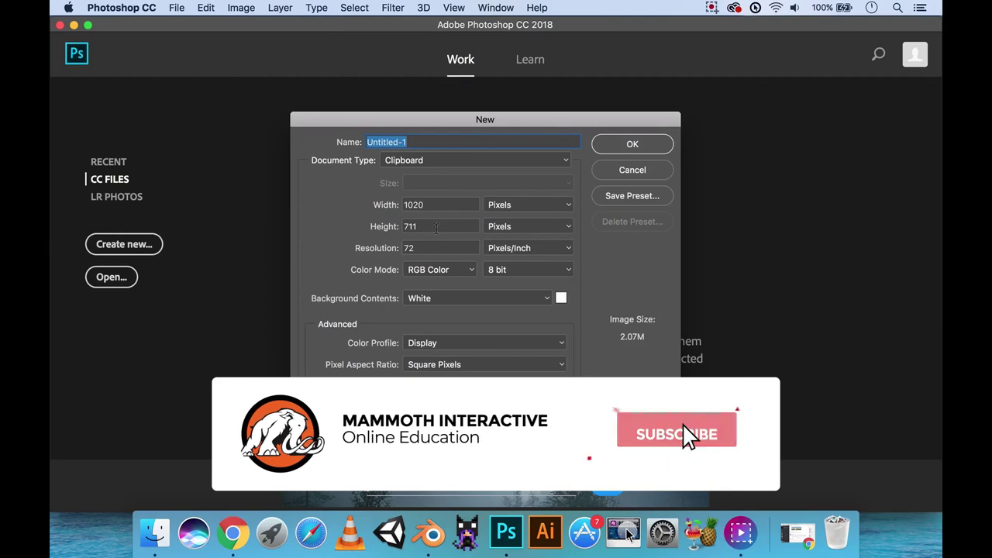
- In Photoshop, create a new document named Jet Ref 001 using the 1240 px X 1240 px preset
{"action": "left_click", "coordinate": [541, 161]}
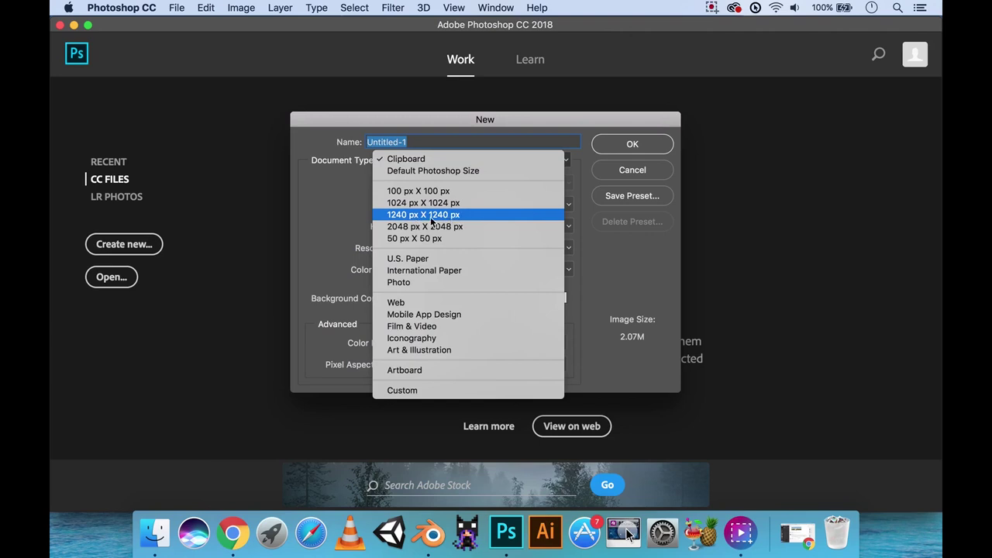
{"action": "left_click", "coordinate": [430, 215]}
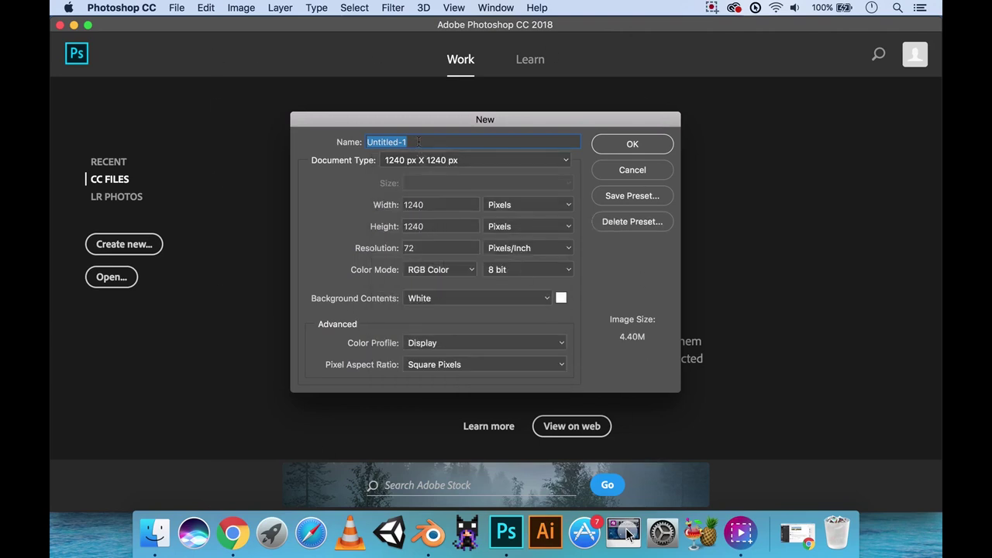
{"action": "type", "text": "Jet Ref 001"}
{"action": "key", "text": "Return"}
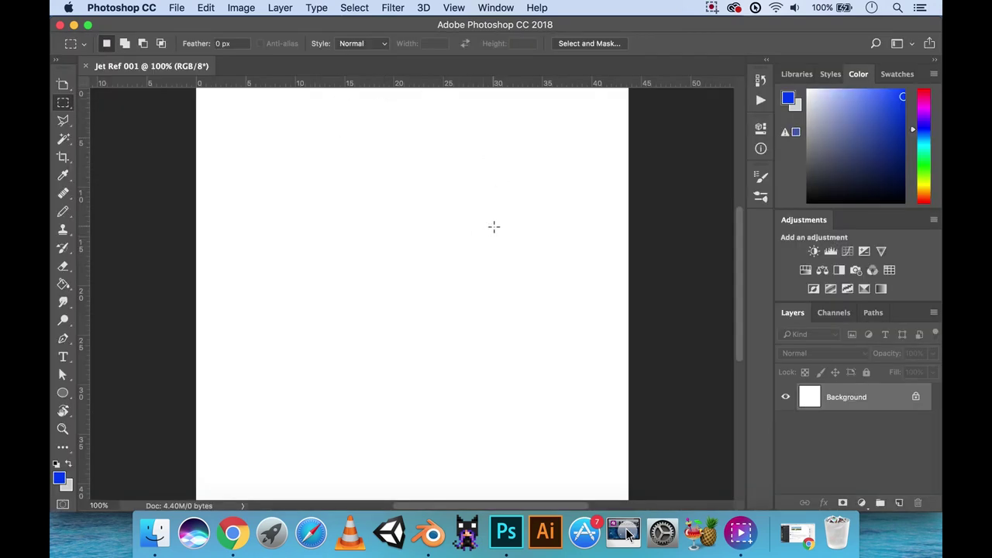
- Paste the copied fighter-jet blueprint image into the blank canvas
{"action": "scroll", "coordinate": [518, 233], "scroll_direction": "down", "scroll_amount": 3, "text": "alt"}
{"action": "scroll", "coordinate": [461, 245], "scroll_direction": "down", "scroll_amount": 1, "text": "alt"}
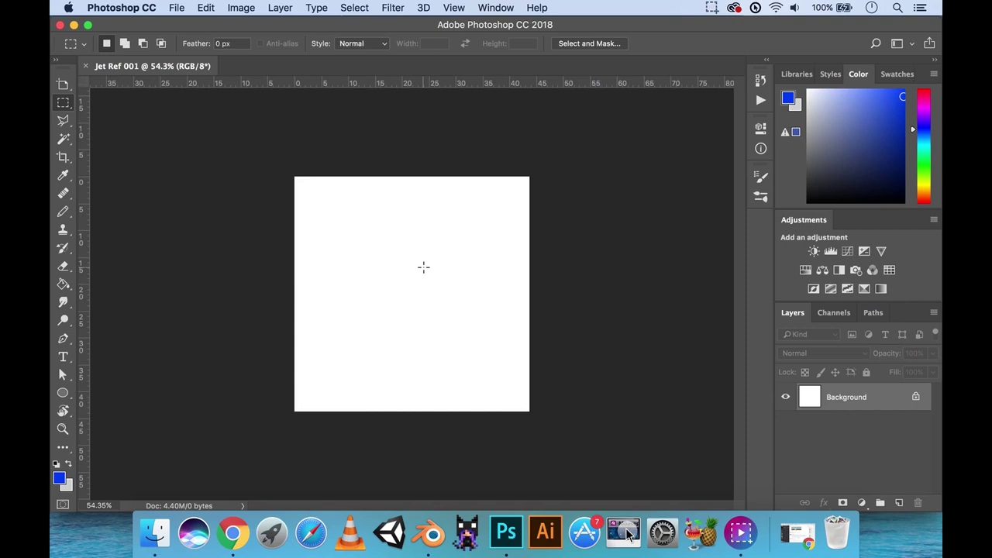
{"action": "key", "text": "super+v"}
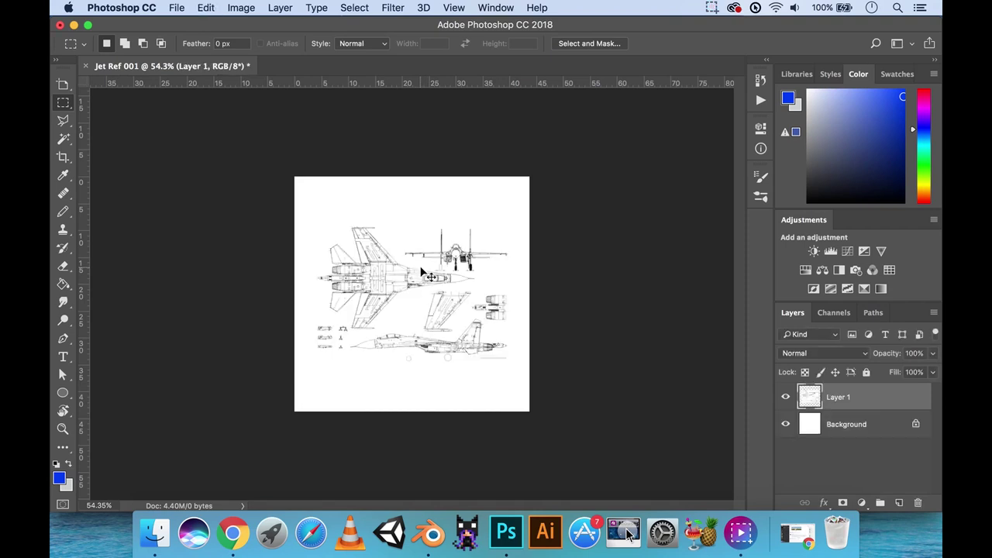
- Hide the Background layer and delete the white area surrounding the blueprint drawings on Layer 1
{"action": "scroll", "coordinate": [403, 331], "scroll_direction": "up", "scroll_amount": 3, "text": "alt"}
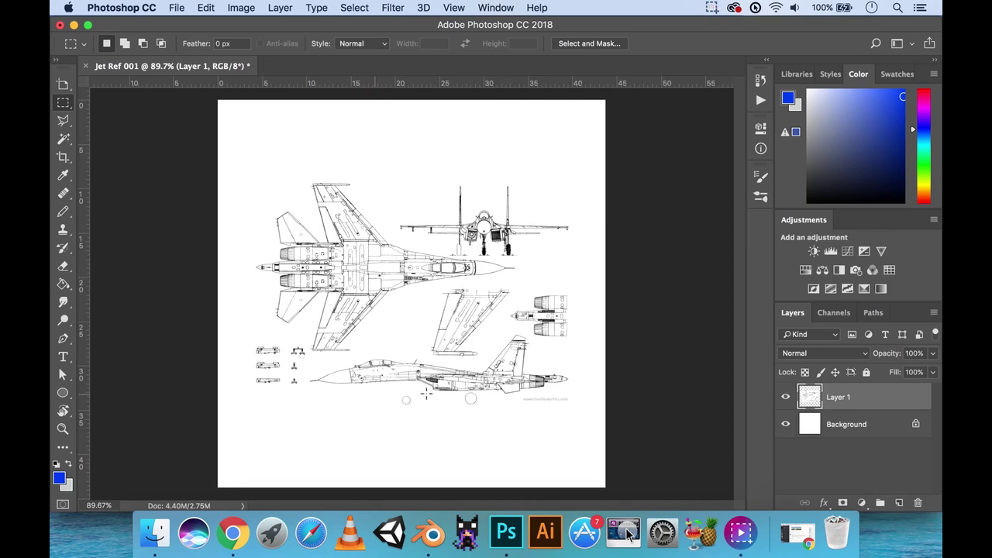
{"action": "left_click", "coordinate": [786, 424]}
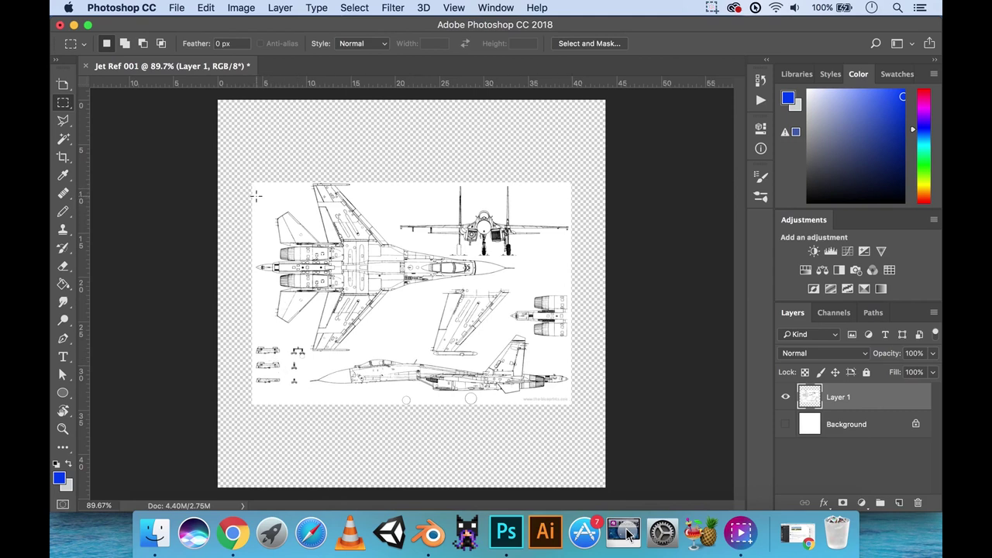
{"action": "left_click", "coordinate": [64, 138]}
{"action": "left_click", "coordinate": [289, 204]}
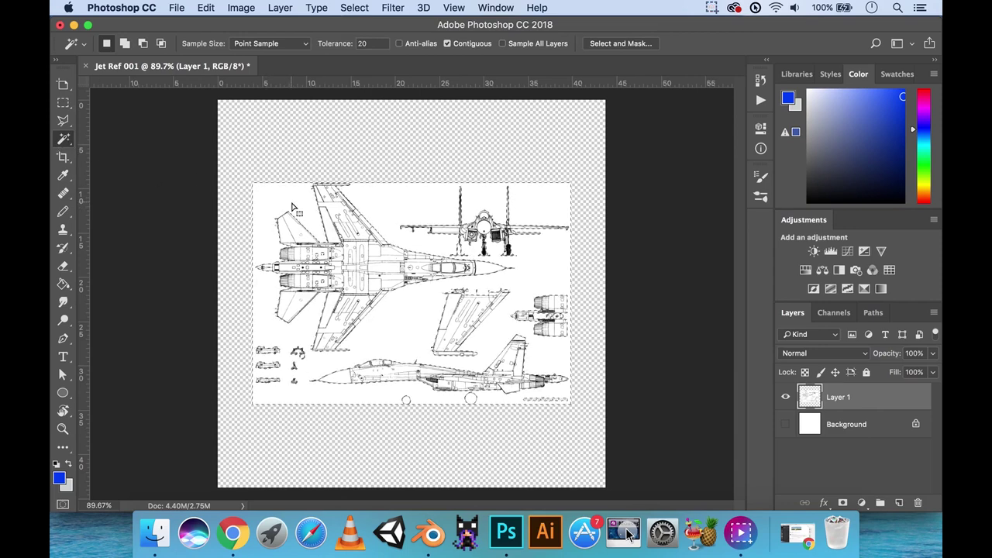
{"action": "key", "text": "Delete"}
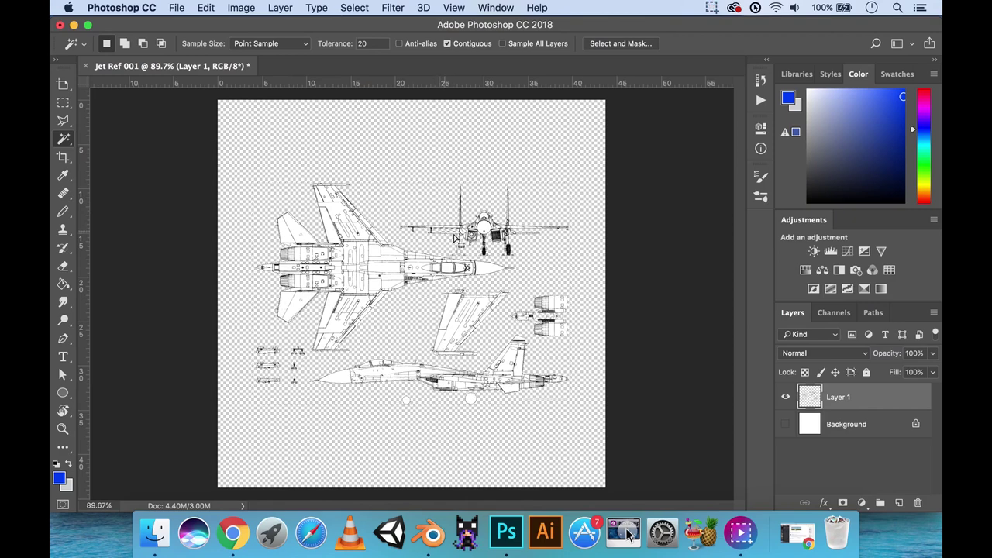
- Delete the two small circles and the watermark remnants below the jet's side view
{"action": "scroll", "coordinate": [449, 242], "scroll_direction": "up", "scroll_amount": 3, "text": "alt"}
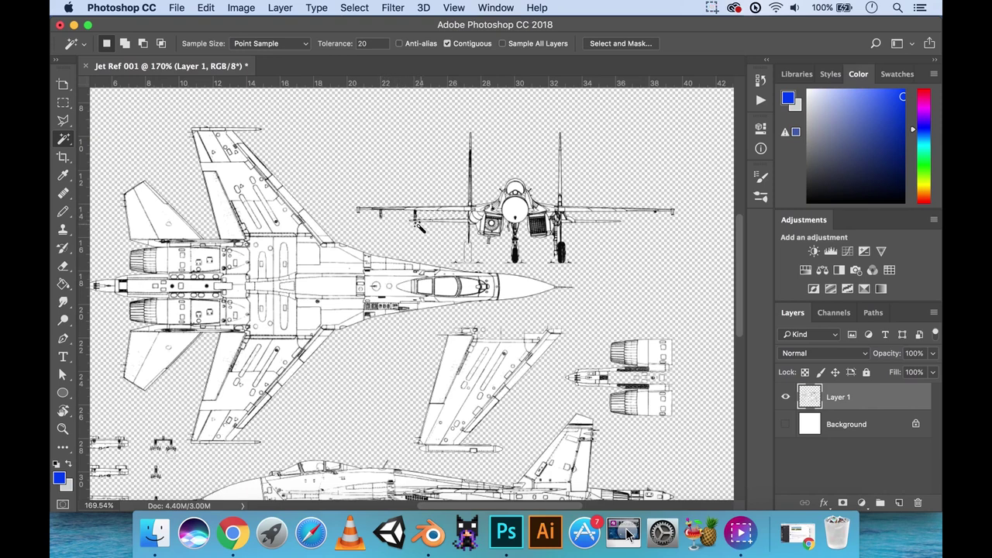
{"action": "left_click", "coordinate": [63, 103]}
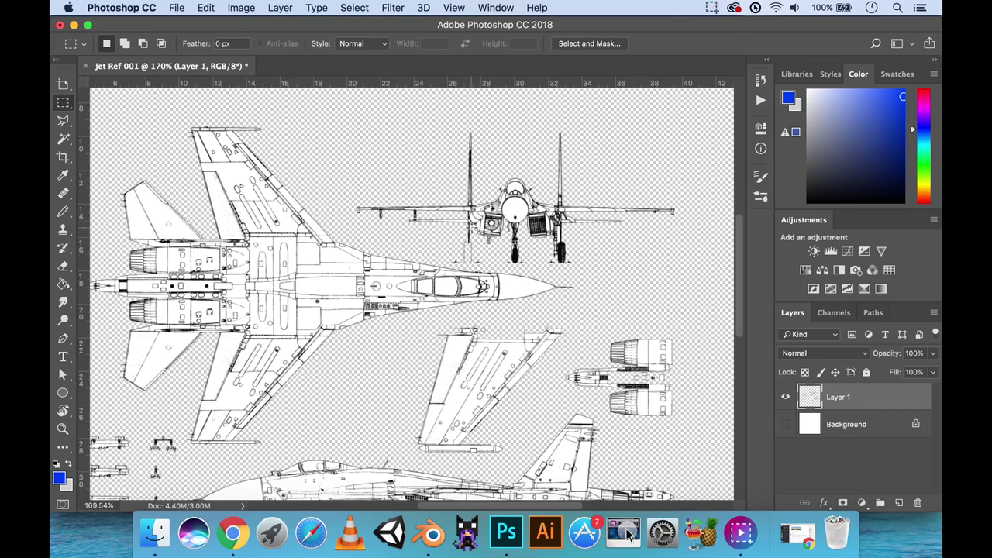
{"action": "key", "text": "super+0"}
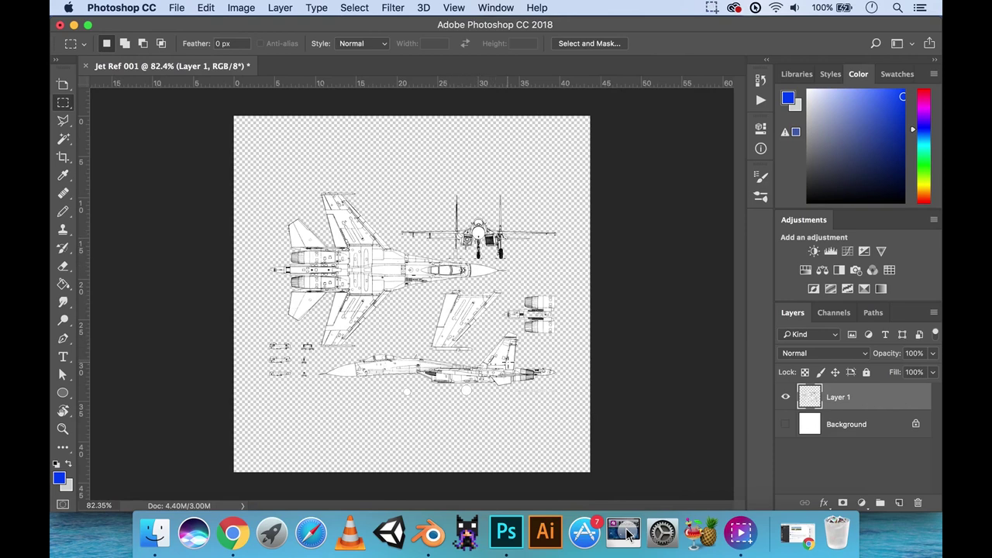
{"action": "scroll", "coordinate": [467, 366], "scroll_direction": "up", "scroll_amount": 5, "text": "alt"}
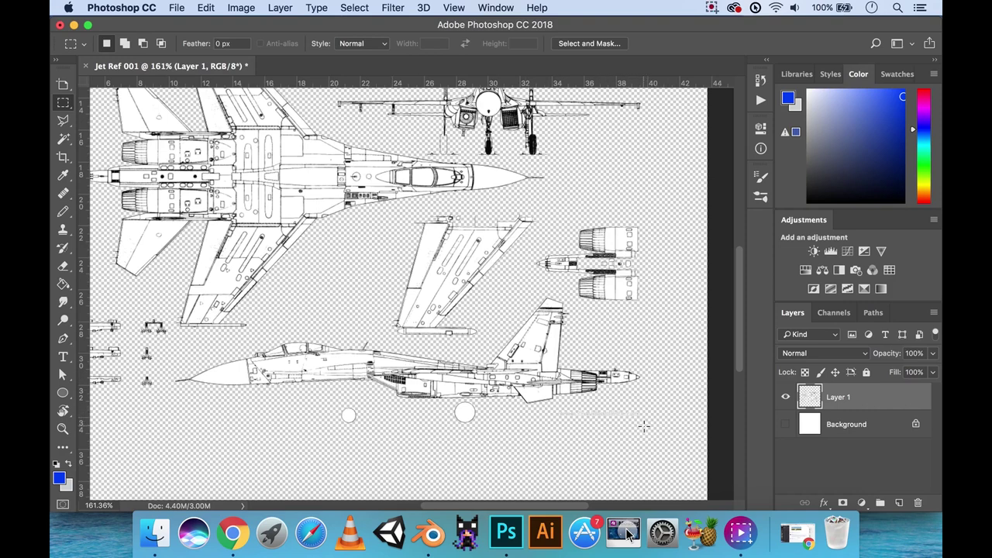
{"action": "left_click_drag", "start_coordinate": [651, 430], "coordinate": [541, 407]}
{"action": "left_click_drag", "start_coordinate": [492, 431], "coordinate": [450, 401]}
{"action": "left_click_drag", "start_coordinate": [372, 426], "coordinate": [317, 403]}
{"action": "key", "text": "Delete"}
- Delete the group of small part drawings in front of the side view's nose
{"action": "scroll", "coordinate": [291, 314], "scroll_direction": "left", "scroll_amount": 5}
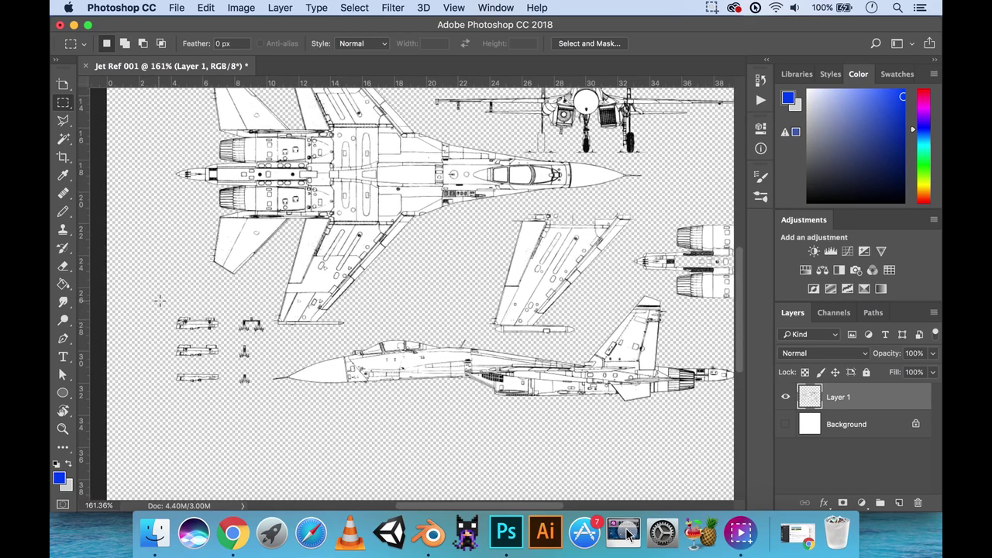
{"action": "left_click_drag", "start_coordinate": [159, 300], "coordinate": [269, 391]}
{"action": "key", "text": "Delete"}
- Delete the separate wing and engine detail drawings between the front and side views, and clear the selection
{"action": "scroll", "coordinate": [432, 290], "scroll_direction": "right", "scroll_amount": 5}
{"action": "scroll", "coordinate": [431, 290], "scroll_direction": "up", "scroll_amount": 2}
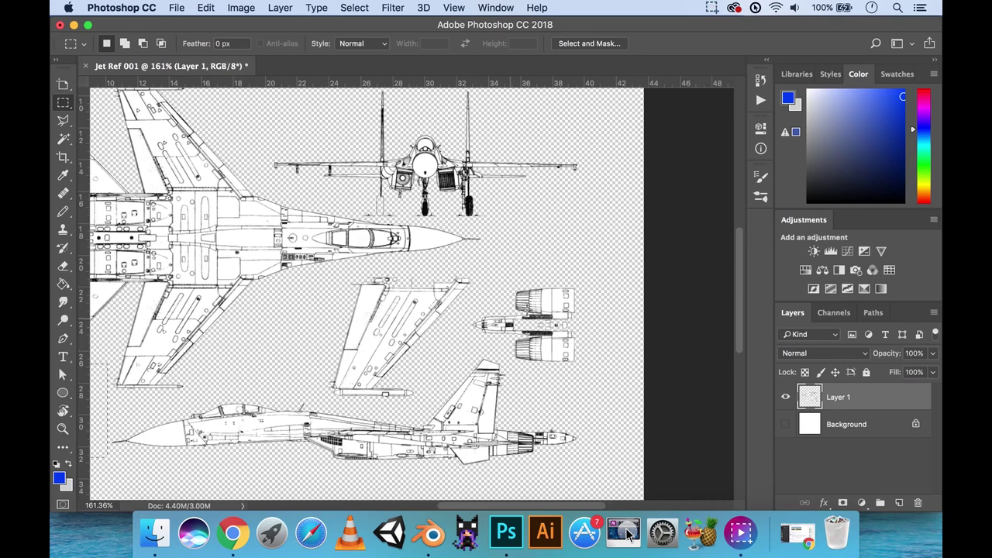
{"action": "left_click_drag", "start_coordinate": [332, 269], "coordinate": [609, 345]}
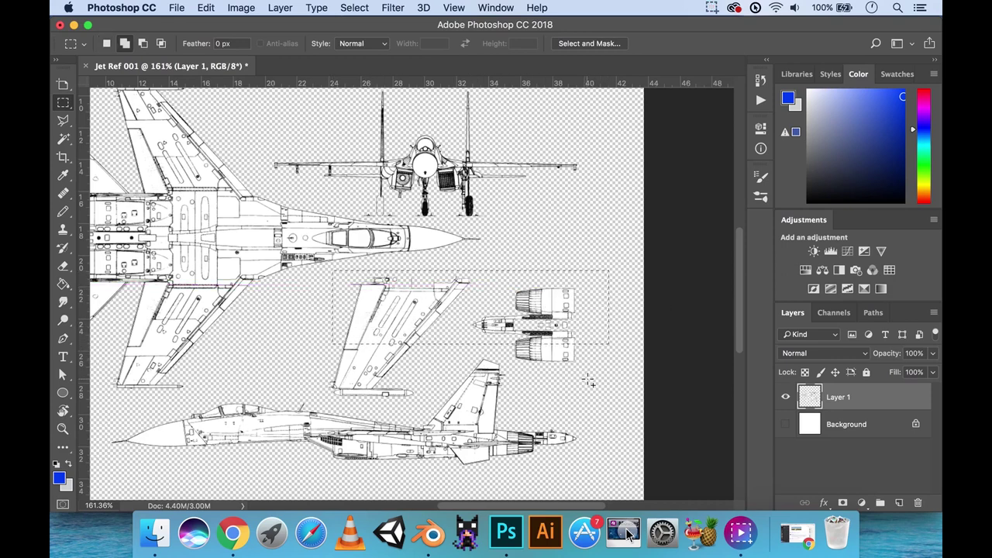
{"action": "left_click_drag", "start_coordinate": [587, 379], "coordinate": [506, 302], "text": "shift"}
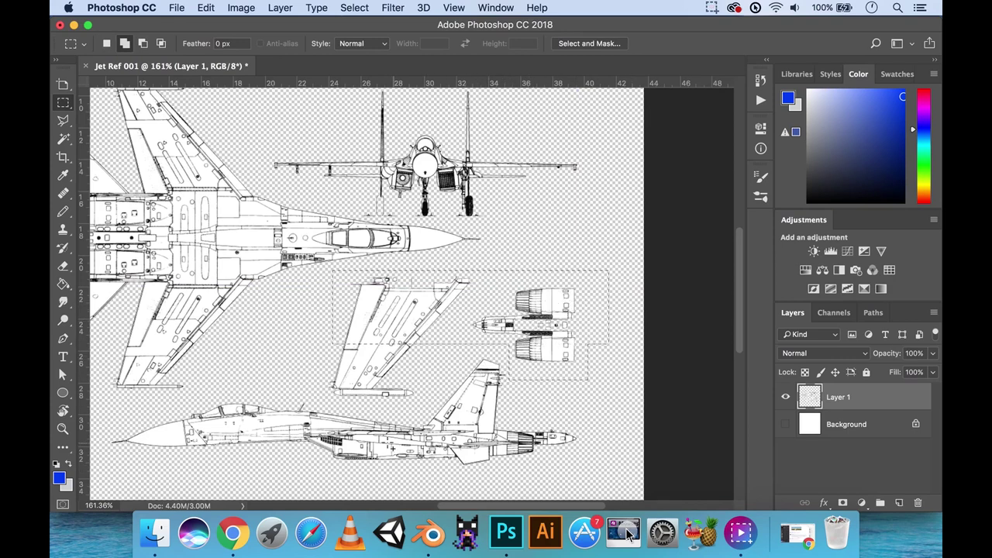
{"action": "left_click_drag", "start_coordinate": [312, 324], "coordinate": [422, 403], "text": "shift"}
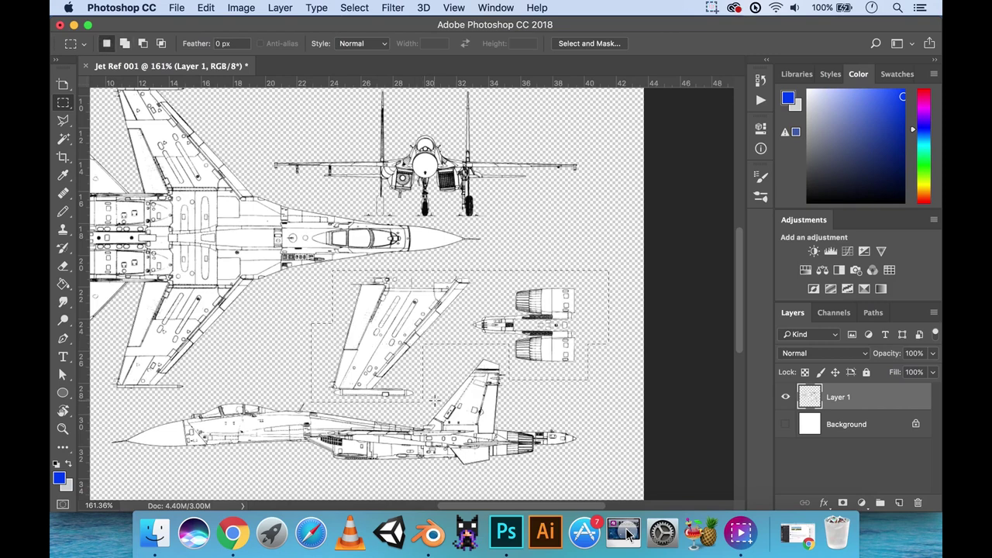
{"action": "key", "text": "BackSpace"}
{"action": "key", "text": "super+d"}
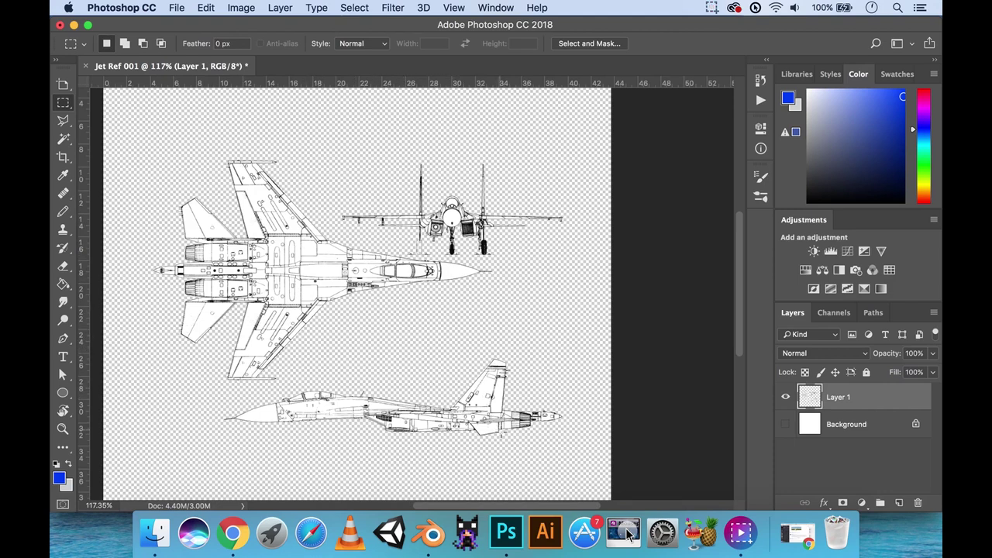
- Cut the jet's side view onto its own layer and check the separation by toggling that layer's visibility
{"action": "left_click_drag", "start_coordinate": [580, 456], "coordinate": [295, 353]}
{"action": "left_click_drag", "start_coordinate": [331, 452], "coordinate": [200, 389], "text": "shift"}
{"action": "right_click", "coordinate": [393, 400]}
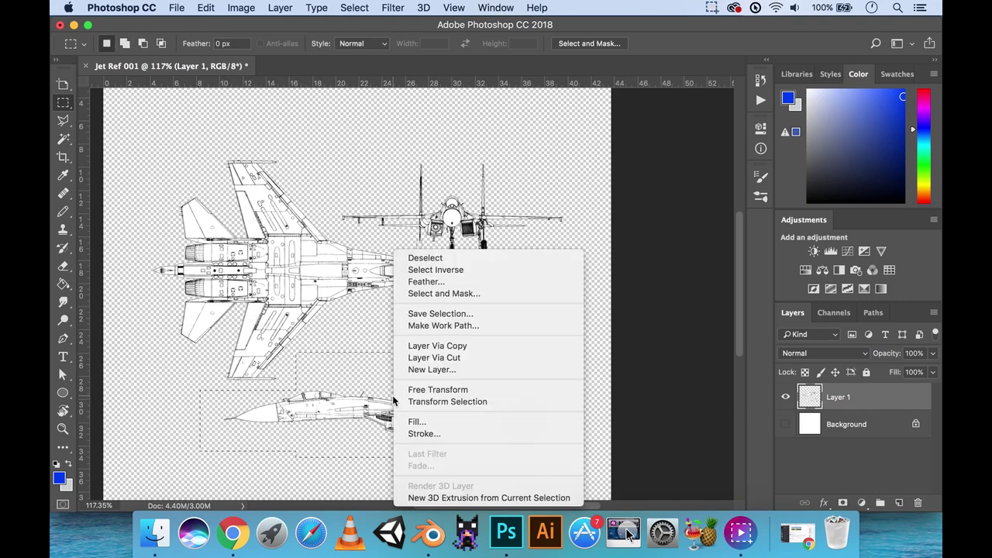
{"action": "left_click", "coordinate": [439, 365]}
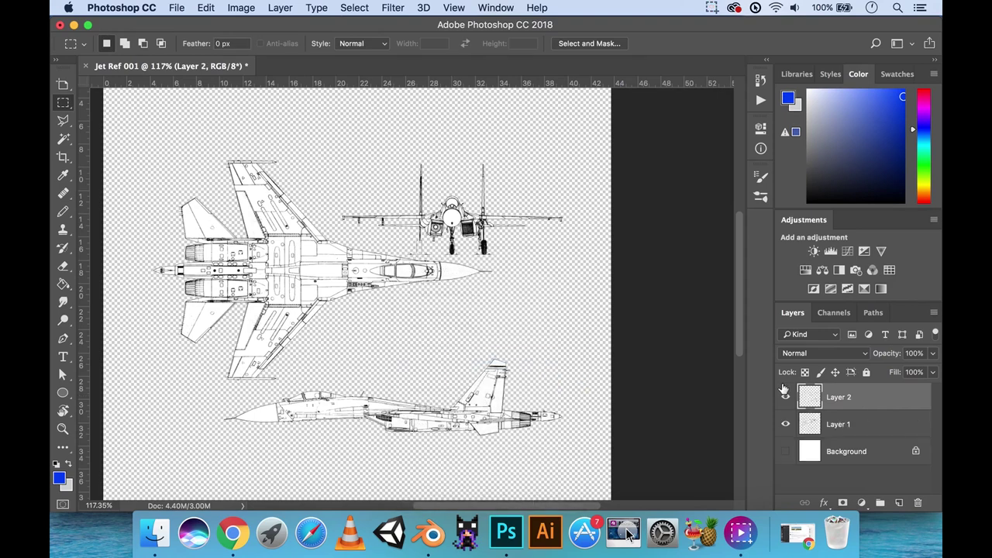
{"action": "left_click", "coordinate": [786, 397]}
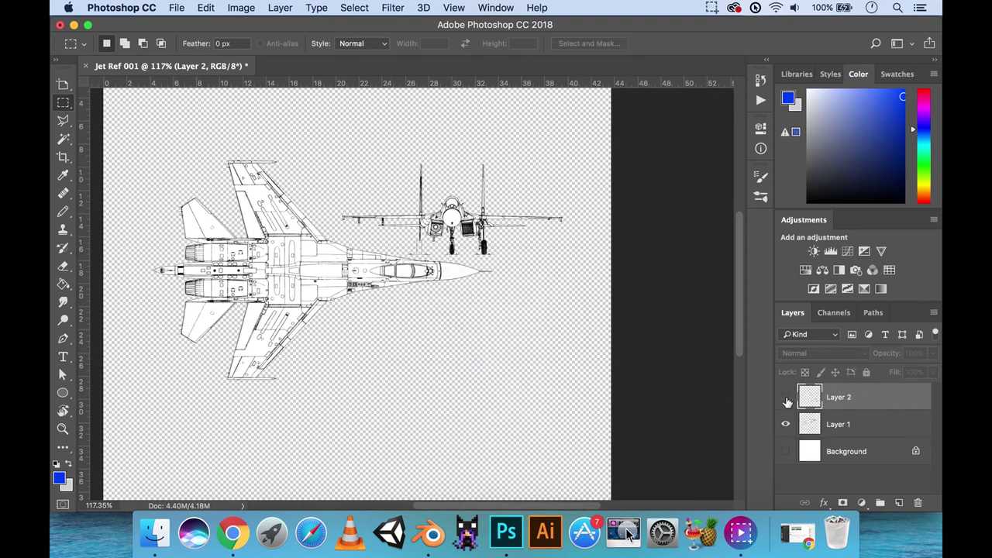
{"action": "left_click", "coordinate": [786, 398]}
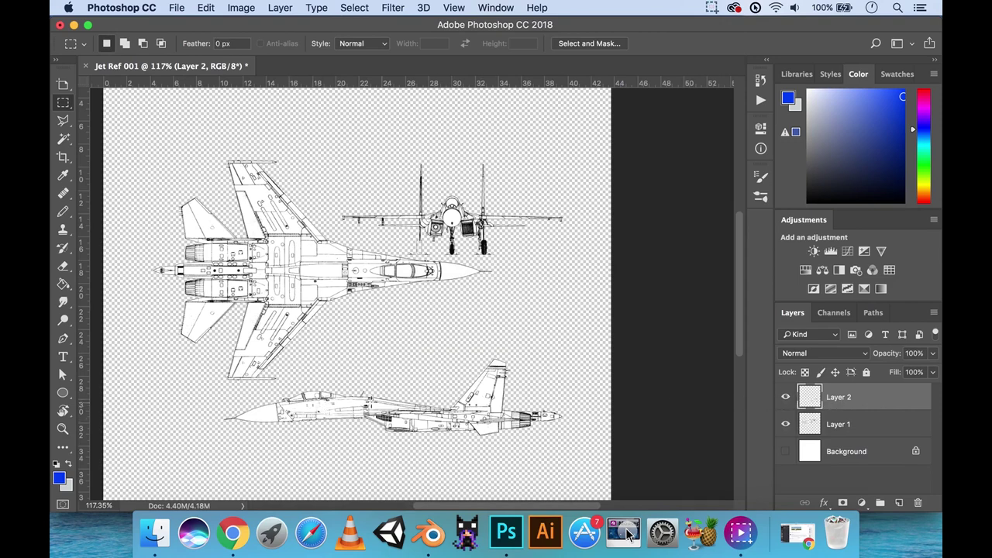
- Rename the layer containing the side drawing as Side View
{"action": "double_click", "coordinate": [837, 397]}
{"action": "type", "text": "Side View"}
{"action": "key", "text": "Return"}
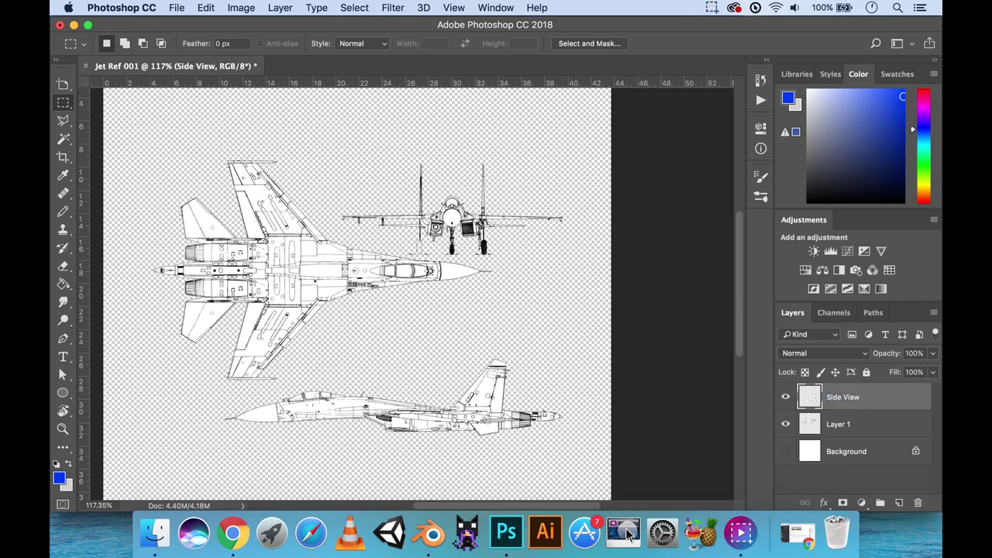
- Hide the Side View layer and cut the jet's front view from Layer 1 onto its own layer
{"action": "left_click", "coordinate": [785, 397]}
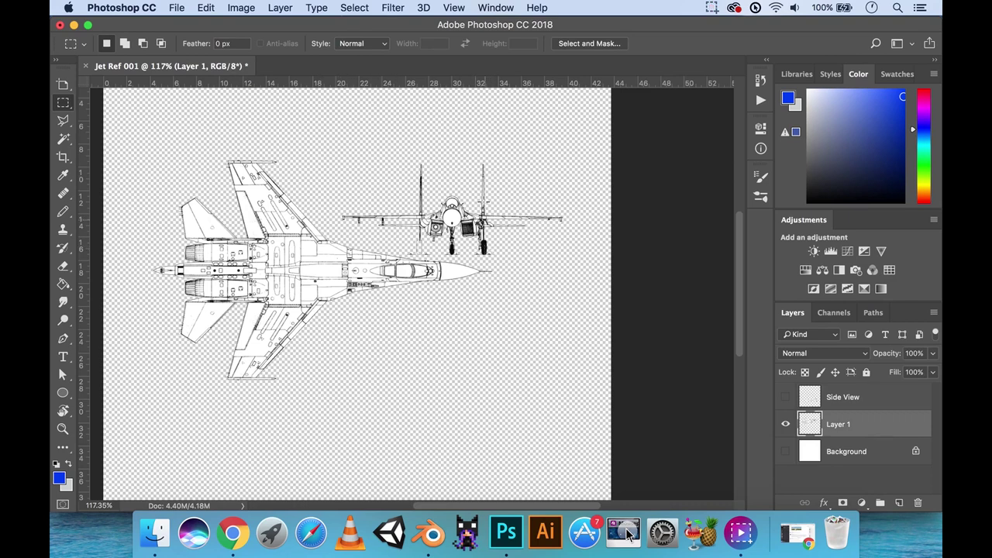
{"action": "left_click_drag", "start_coordinate": [354, 156], "coordinate": [582, 243]}
{"action": "left_click_drag", "start_coordinate": [331, 203], "coordinate": [387, 225]}
{"action": "left_click_drag", "start_coordinate": [498, 258], "coordinate": [410, 229], "text": "shift"}
{"action": "right_click", "coordinate": [432, 224]}
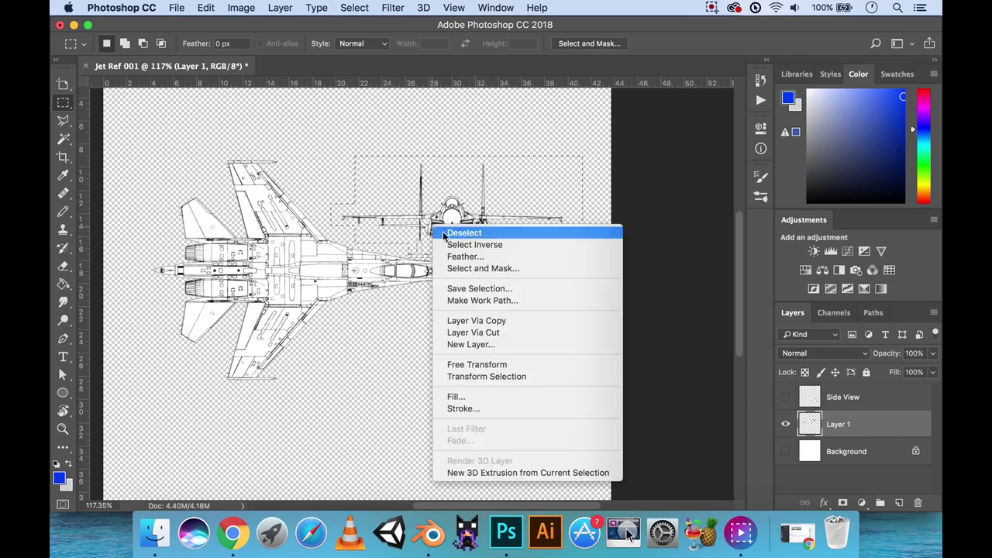
{"action": "left_click", "coordinate": [538, 333]}
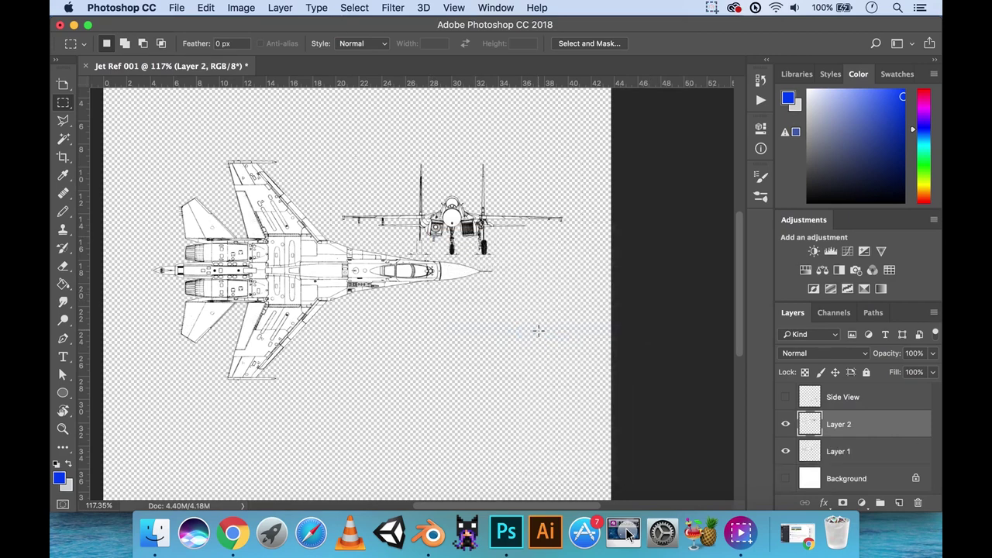
{"action": "left_click", "coordinate": [785, 429]}
{"action": "left_click", "coordinate": [785, 428]}
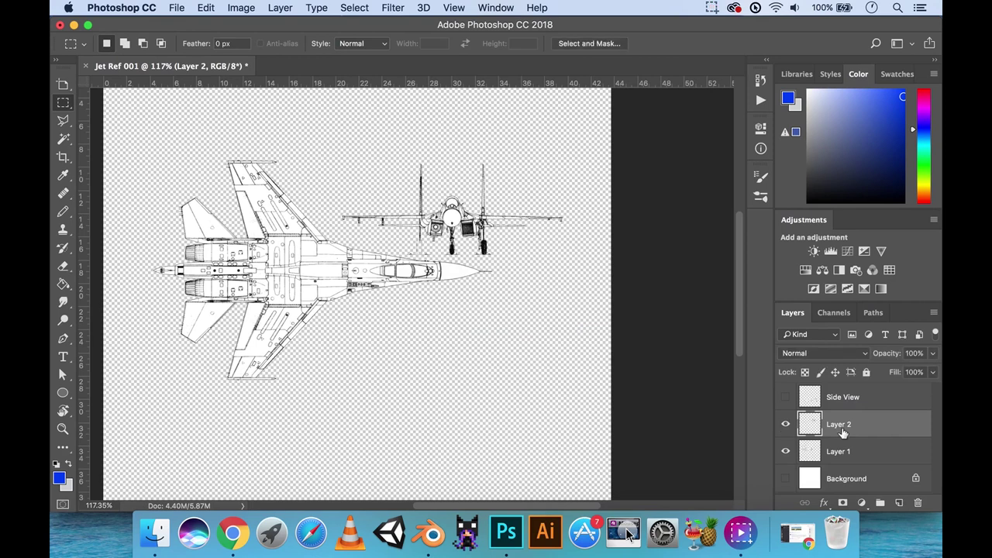
- Rename the layer containing the front drawing as Front View
{"action": "double_click", "coordinate": [844, 425]}
{"action": "type", "text": "Front View"}
{"action": "key", "text": "Return"}
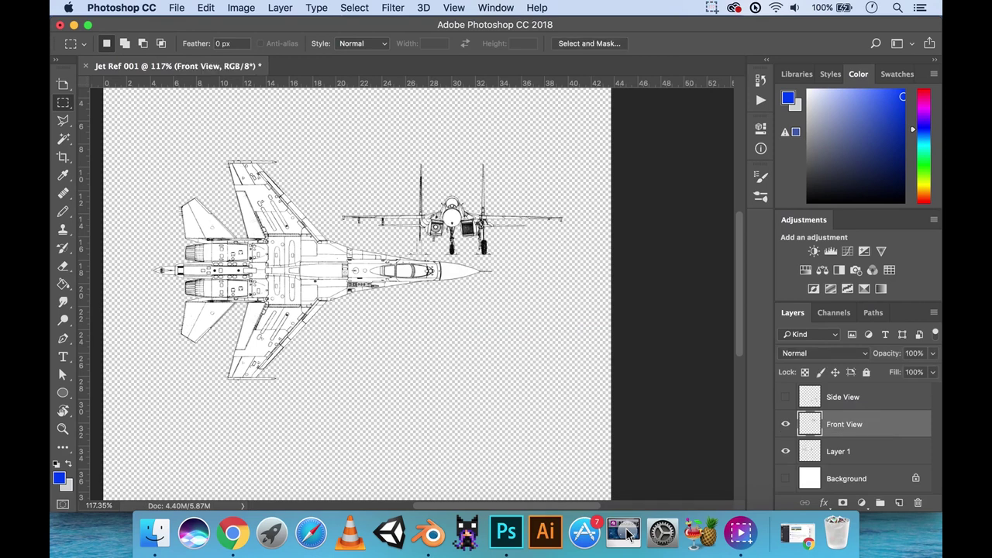
- Rename Layer 1 as Top View and make the Side View layer visible again
{"action": "double_click", "coordinate": [840, 452]}
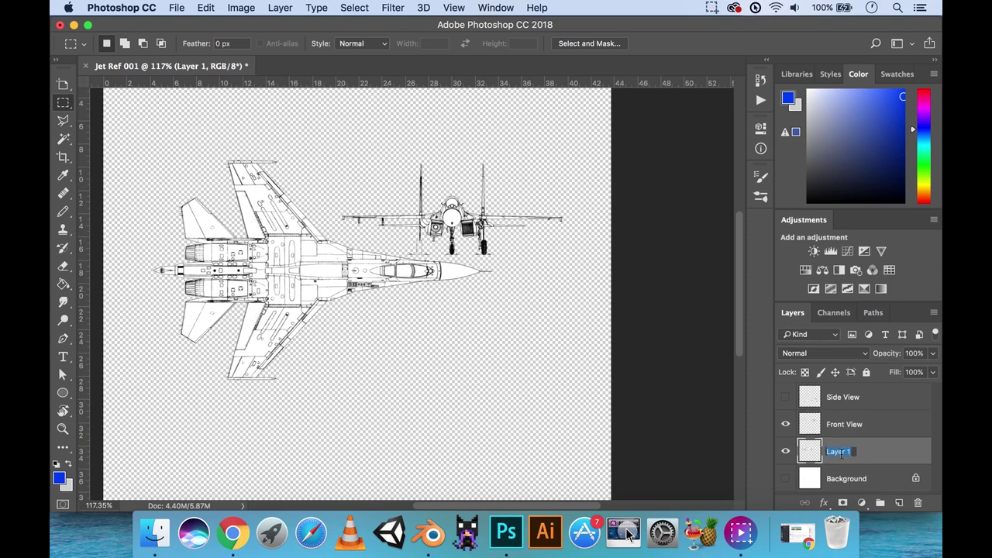
{"action": "type", "text": "Top View"}
{"action": "key", "text": "Return"}
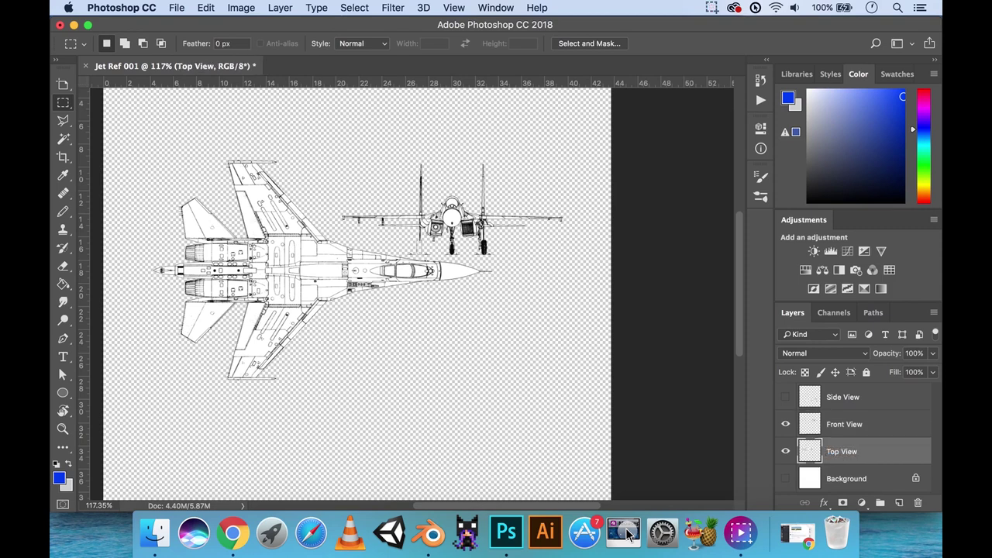
{"action": "left_click", "coordinate": [785, 397]}
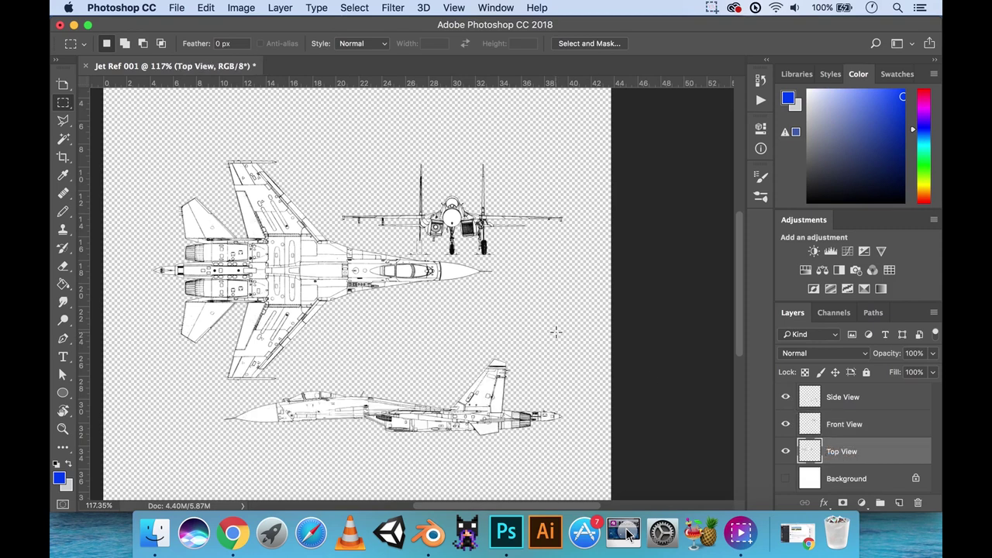
- Hide the Top View layer and place a vertical and a horizontal guide through the centre of the canvas
{"action": "scroll", "coordinate": [560, 337], "scroll_direction": "down", "scroll_amount": 3, "text": "alt"}
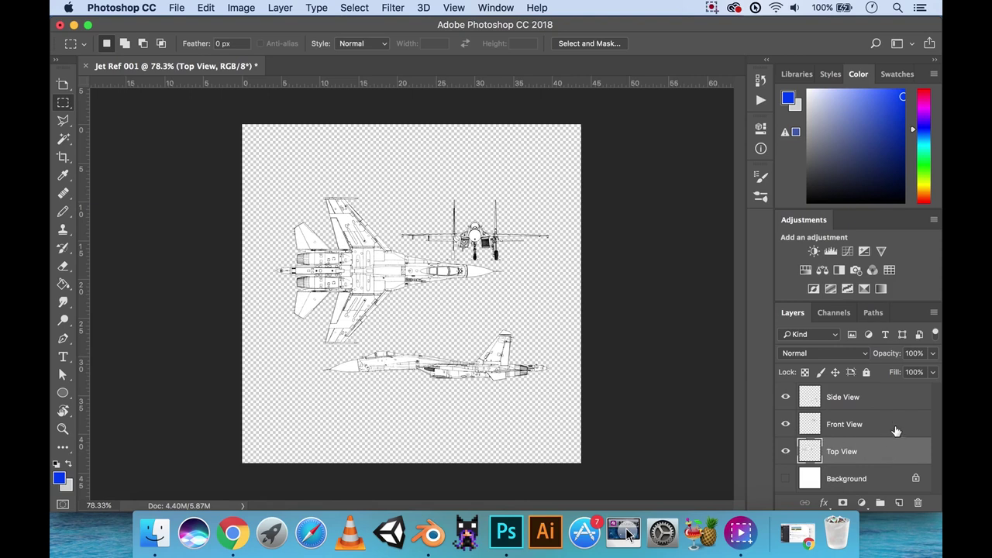
{"action": "left_click", "coordinate": [786, 451]}
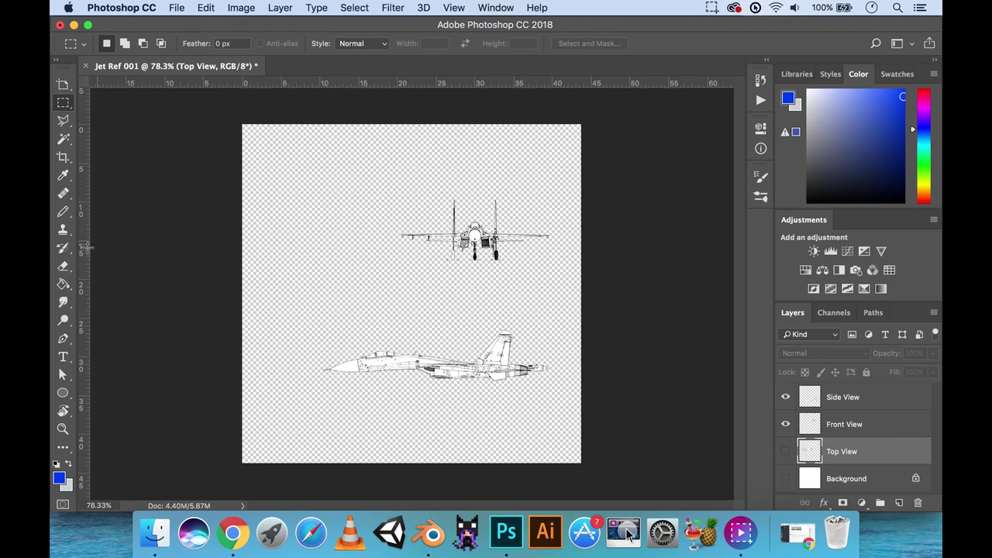
{"action": "left_click_drag", "start_coordinate": [85, 256], "coordinate": [412, 252]}
{"action": "left_click_drag", "start_coordinate": [423, 82], "coordinate": [414, 296]}
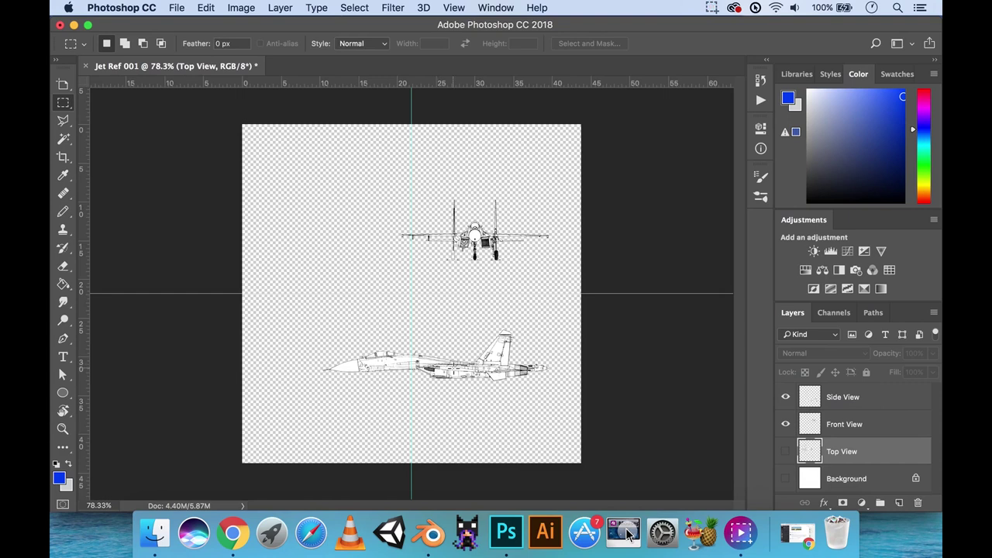
- Move the Side View drawing and the Front View drawing onto the crossing guides at the canvas centre
{"action": "left_click", "coordinate": [888, 399]}
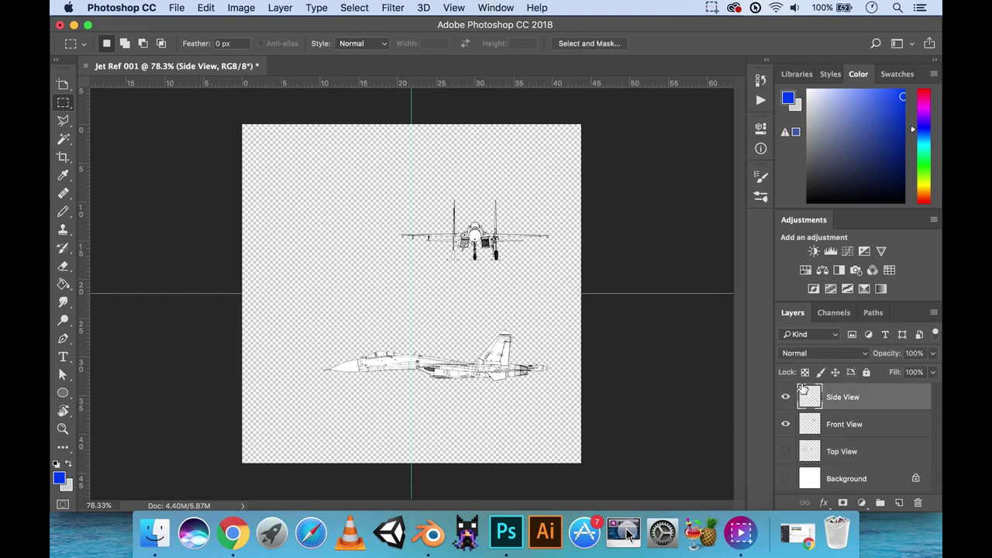
{"action": "left_click_drag", "start_coordinate": [437, 366], "coordinate": [411, 301]}
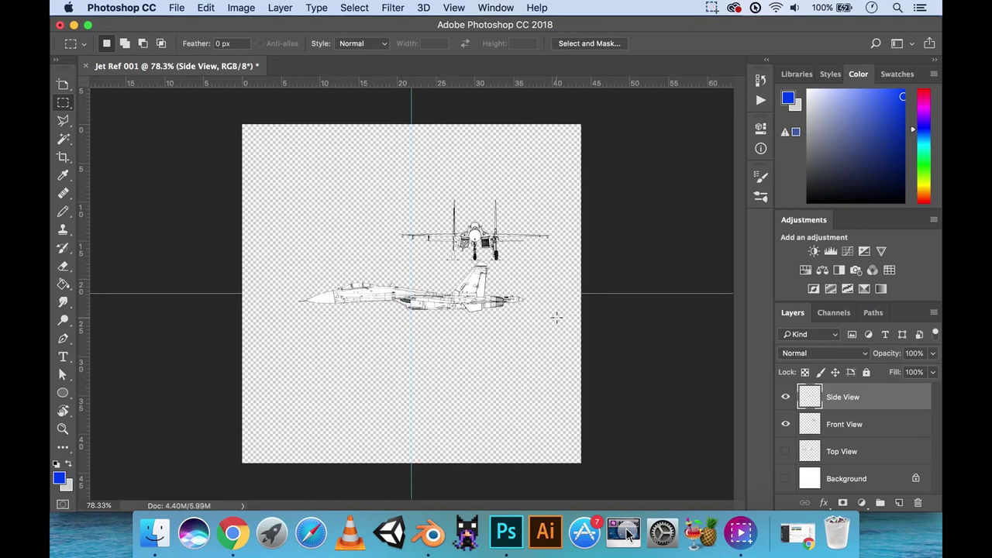
{"action": "left_click", "coordinate": [890, 426]}
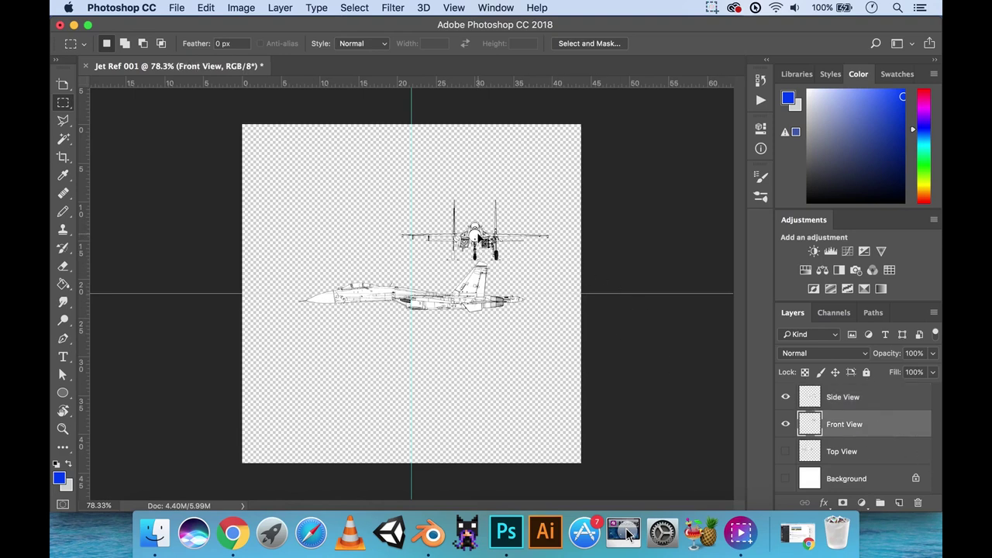
{"action": "left_click_drag", "start_coordinate": [478, 237], "coordinate": [417, 292], "text": "super"}
- Add horizontal guides at the top of the side drawing's canopy and at the tip of its tail fin
{"action": "scroll", "coordinate": [446, 315], "scroll_direction": "up", "scroll_amount": 5, "text": "alt"}
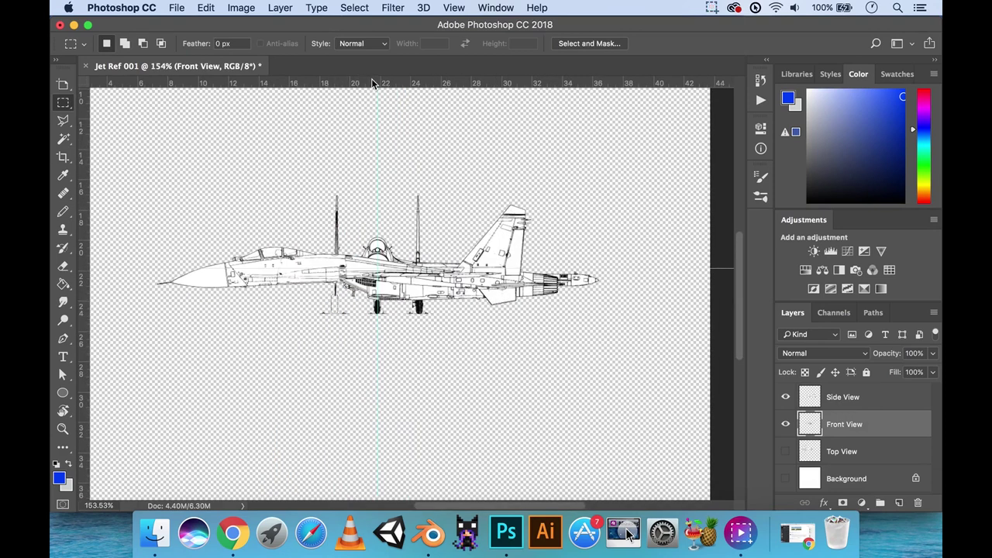
{"action": "scroll", "coordinate": [379, 100], "scroll_direction": "up", "scroll_amount": 1}
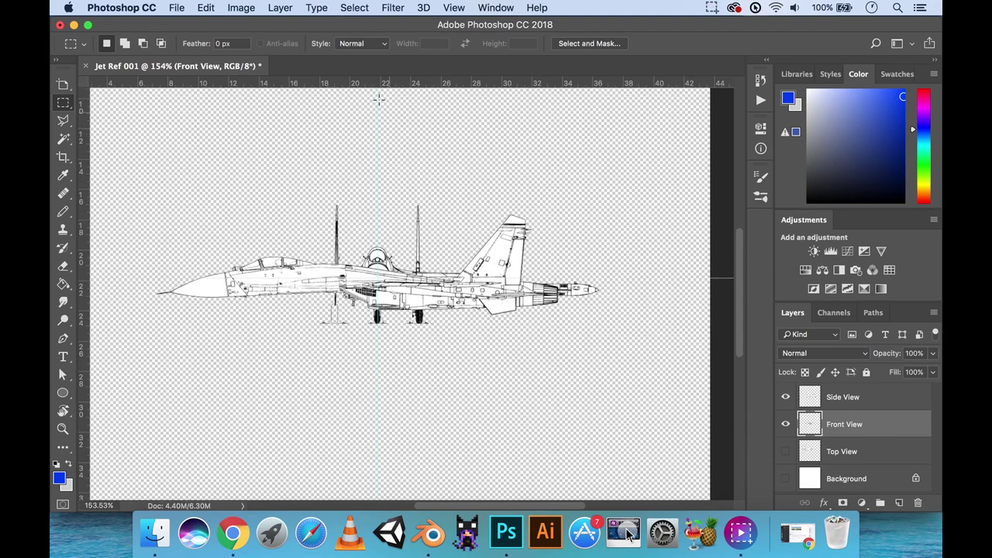
{"action": "left_click_drag", "start_coordinate": [374, 82], "coordinate": [272, 258]}
{"action": "left_click_drag", "start_coordinate": [361, 84], "coordinate": [526, 214]}
{"action": "scroll", "coordinate": [373, 256], "scroll_direction": "up", "scroll_amount": 4, "text": "alt"}
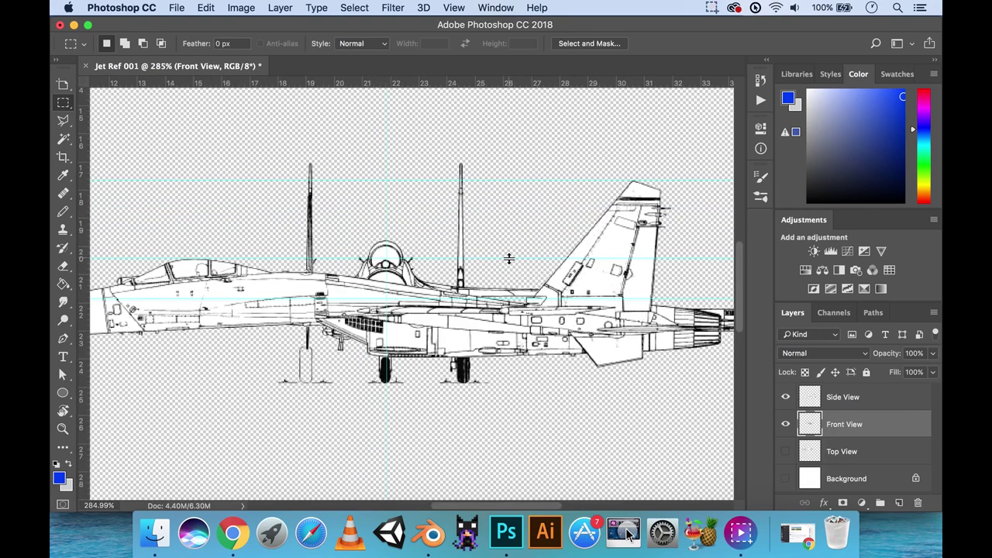
{"action": "left_click_drag", "start_coordinate": [509, 258], "coordinate": [509, 260]}
- Move the Front View drawing down so its fin tips and canopy meet the horizontal guides, and check the alignment
{"action": "left_click_drag", "start_coordinate": [411, 285], "coordinate": [404, 298], "text": "super"}
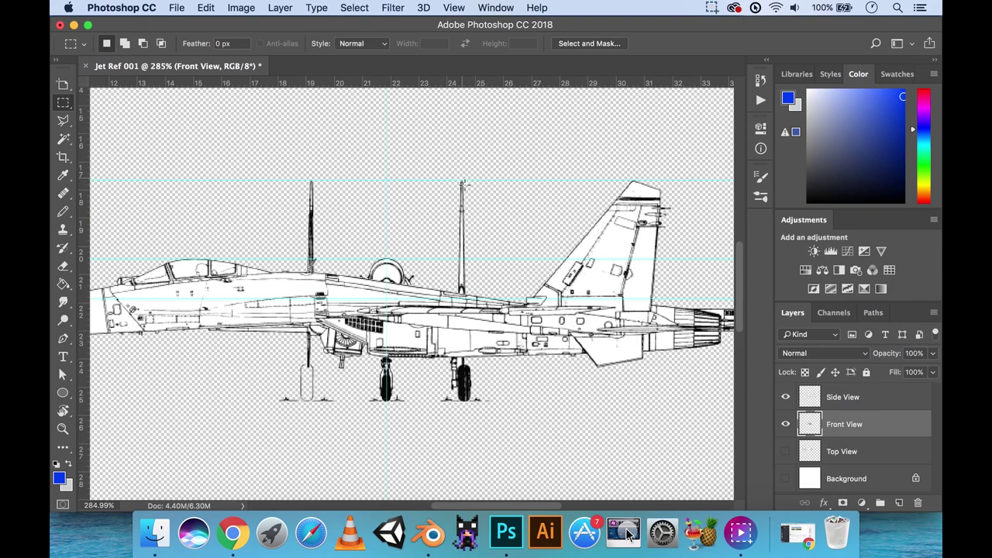
{"action": "scroll", "coordinate": [355, 272], "scroll_direction": "up", "scroll_amount": 5, "text": "alt"}
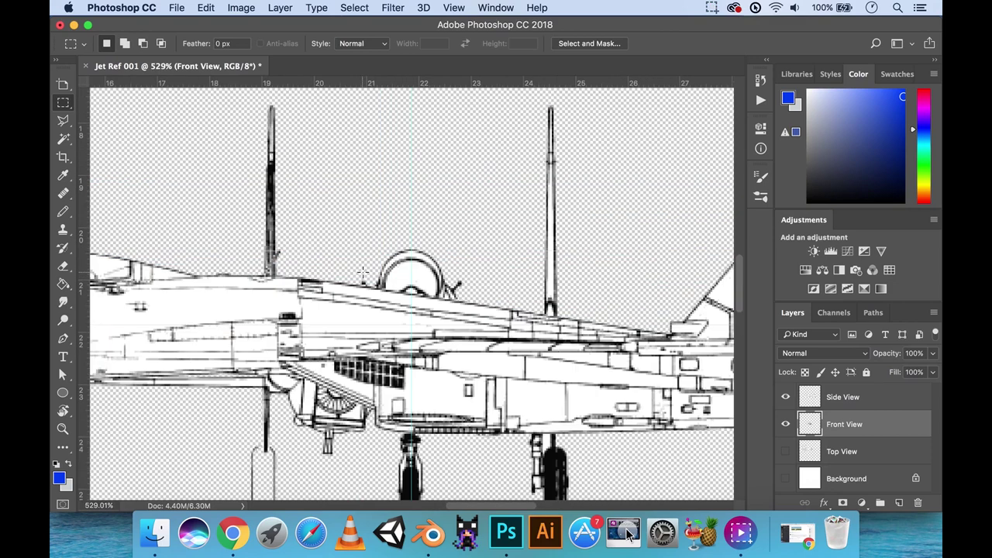
{"action": "scroll", "coordinate": [457, 302], "scroll_direction": "left", "scroll_amount": 5}
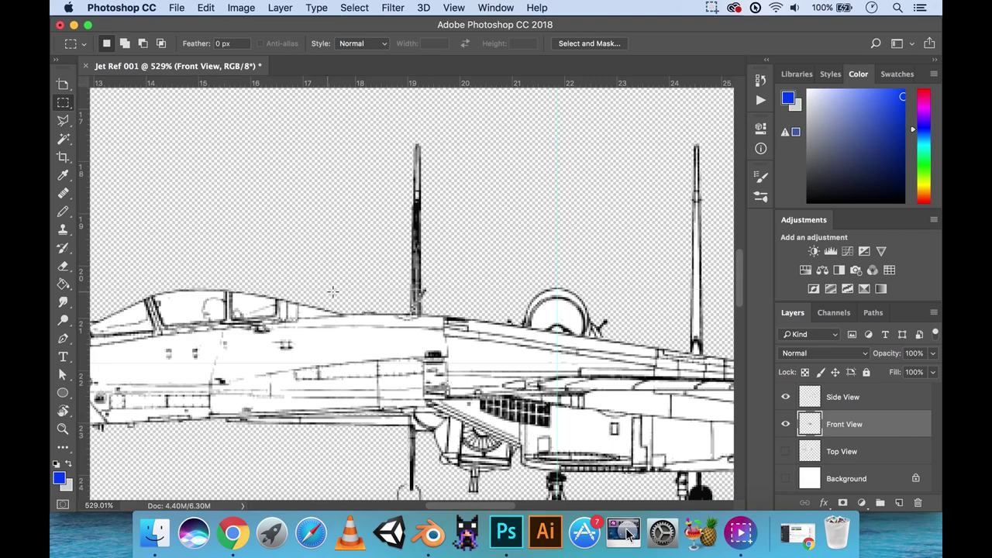
{"action": "scroll", "coordinate": [442, 290], "scroll_direction": "down", "scroll_amount": 8, "text": "alt"}
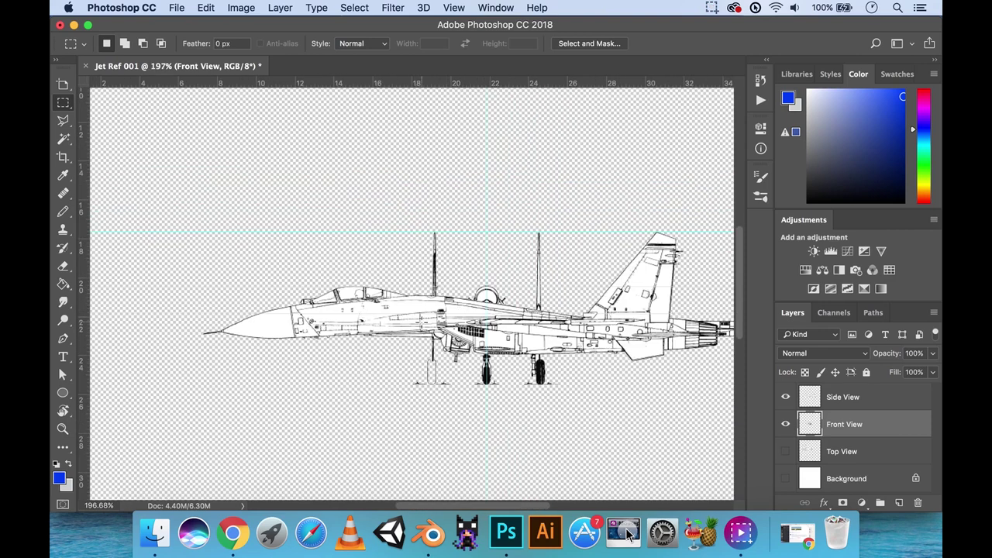
- Reduce the Side View layer's opacity to 38% and add a horizontal guide at its nose tip, at about 22.93 cm
{"action": "left_click", "coordinate": [895, 403]}
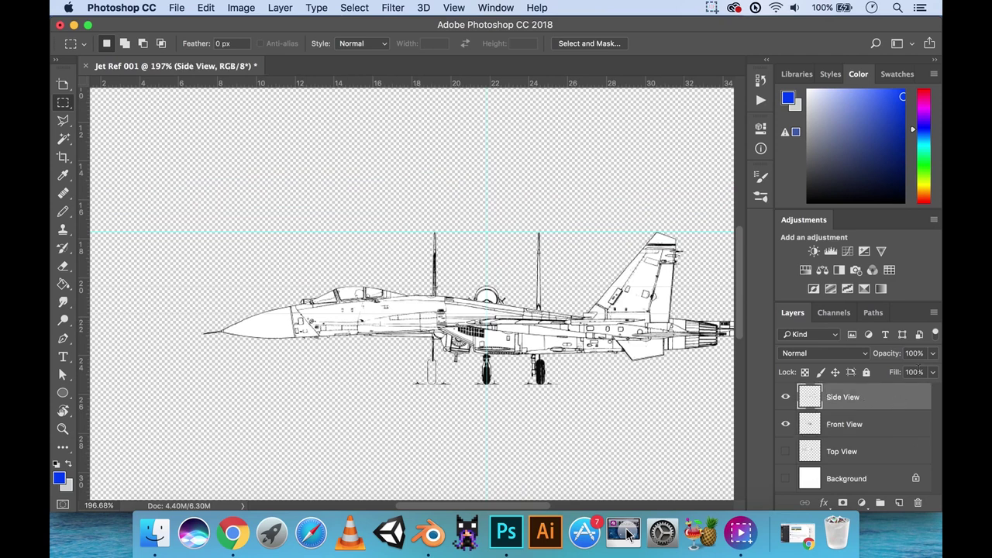
{"action": "left_click", "coordinate": [933, 353]}
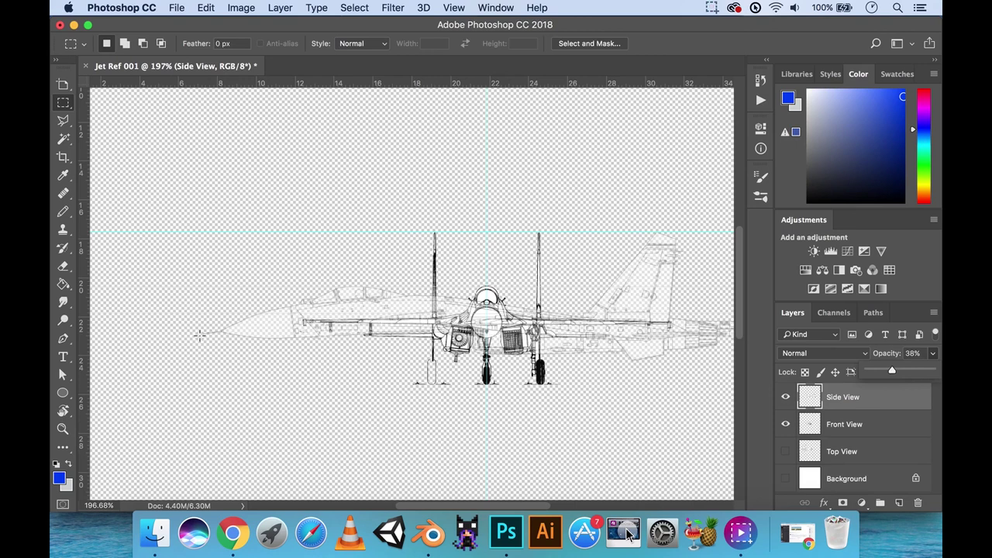
{"action": "left_click_drag", "start_coordinate": [343, 86], "coordinate": [337, 335]}
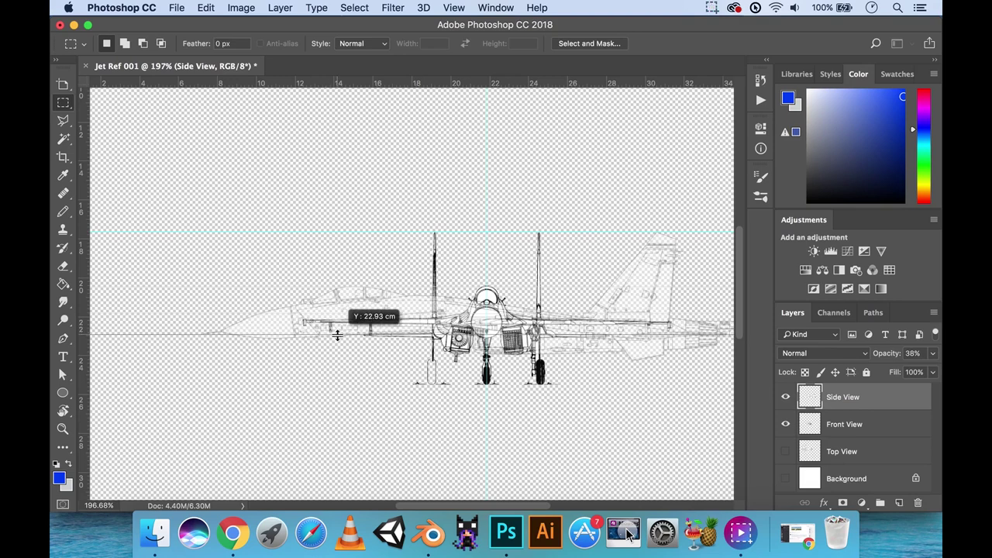
{"action": "left_click_drag", "start_coordinate": [337, 335], "coordinate": [339, 335]}
{"action": "left_click_drag", "start_coordinate": [405, 348], "coordinate": [507, 345], "text": "super"}
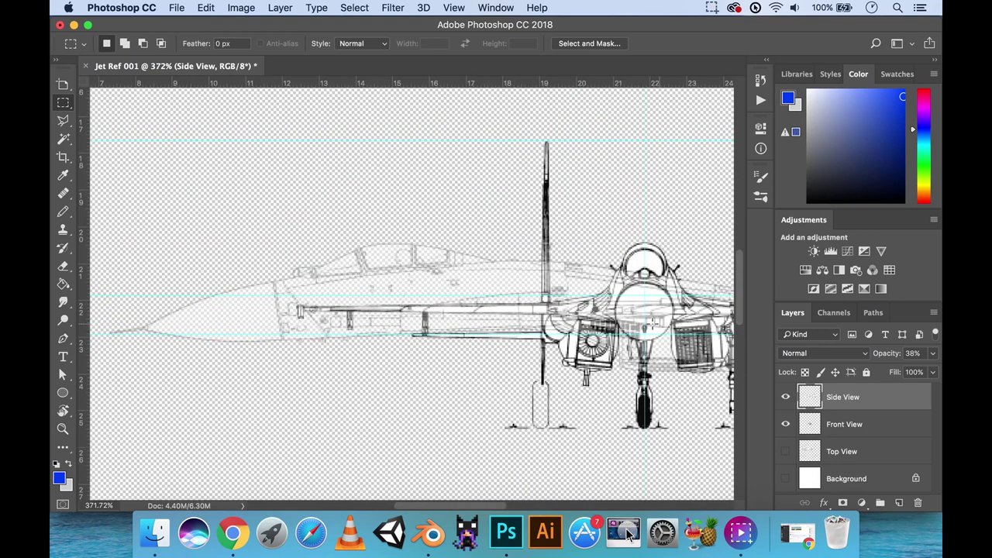
{"action": "left_click_drag", "start_coordinate": [566, 319], "coordinate": [523, 319], "text": "super"}
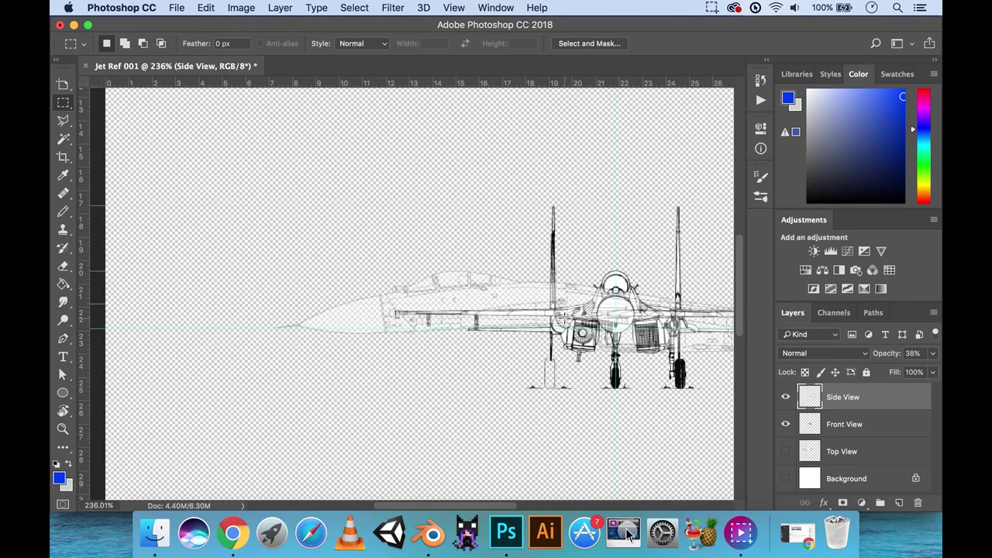
{"action": "scroll", "coordinate": [564, 318], "scroll_direction": "down", "scroll_amount": 3, "text": "alt"}
{"action": "left_click_drag", "start_coordinate": [639, 345], "coordinate": [500, 334]}
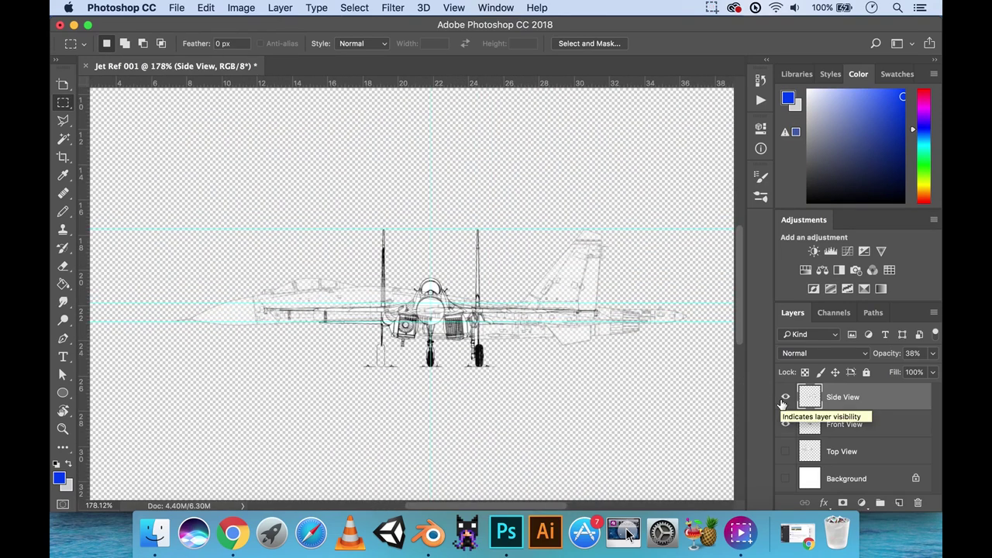
- Set the Side View layer's opacity back to 100% and hide the Front View layer
{"action": "left_click", "coordinate": [890, 430]}
{"action": "left_click", "coordinate": [891, 398]}
{"action": "left_click", "coordinate": [933, 353]}
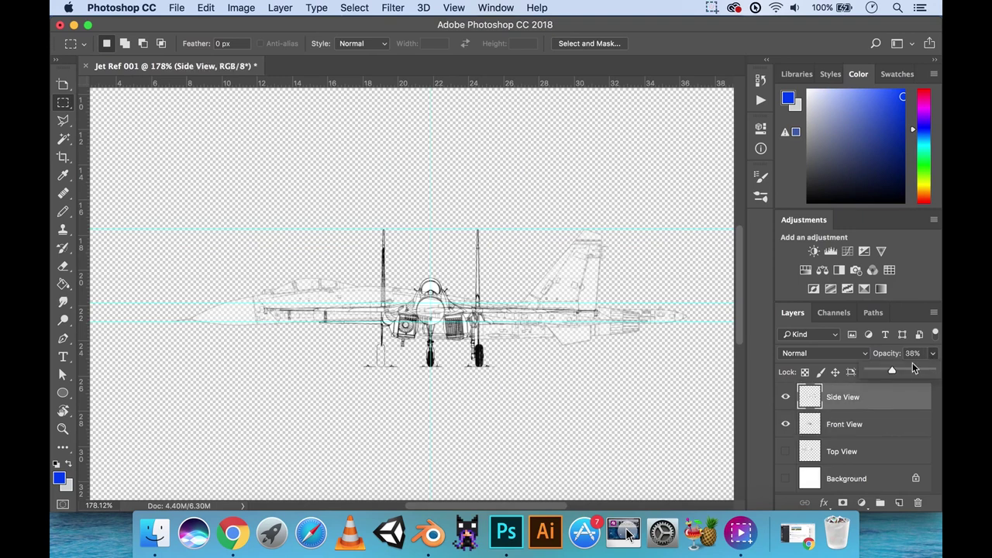
{"action": "left_click_drag", "start_coordinate": [913, 369], "coordinate": [934, 373]}
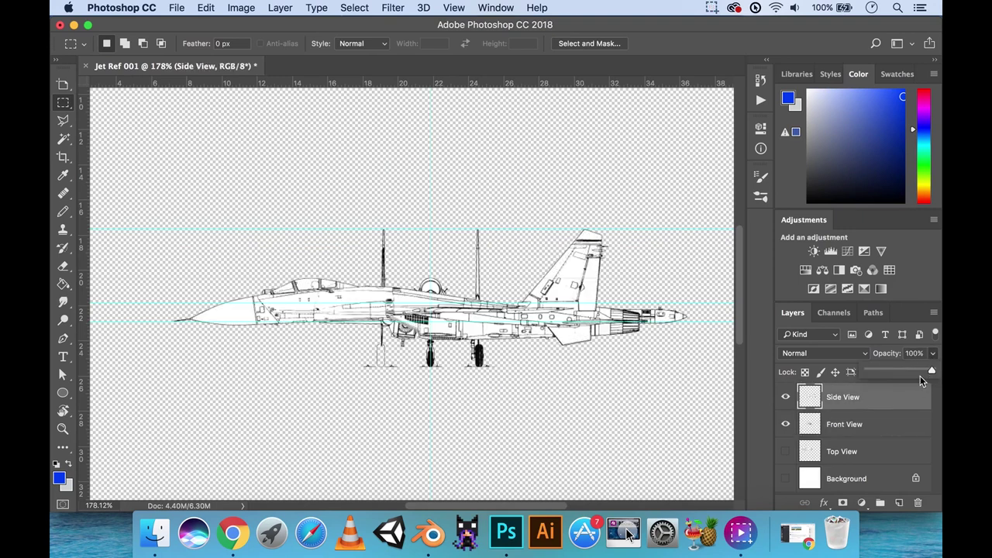
{"action": "left_click", "coordinate": [786, 425]}
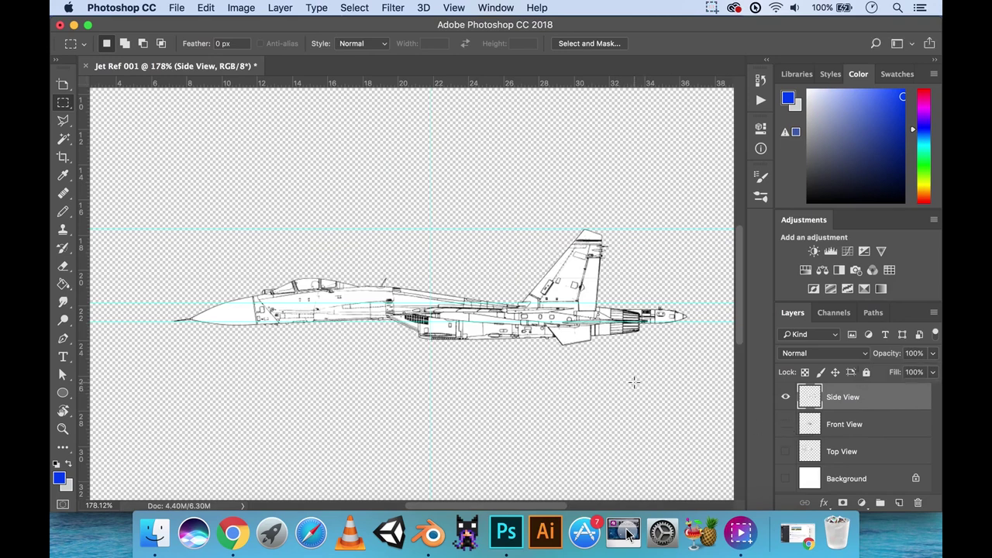
- Make the Top View layer visible and rotate its drawing 180° so the nose points the same way as the side drawing
{"action": "left_click", "coordinate": [785, 452]}
{"action": "scroll", "coordinate": [552, 373], "scroll_direction": "down", "scroll_amount": 3, "text": "alt"}
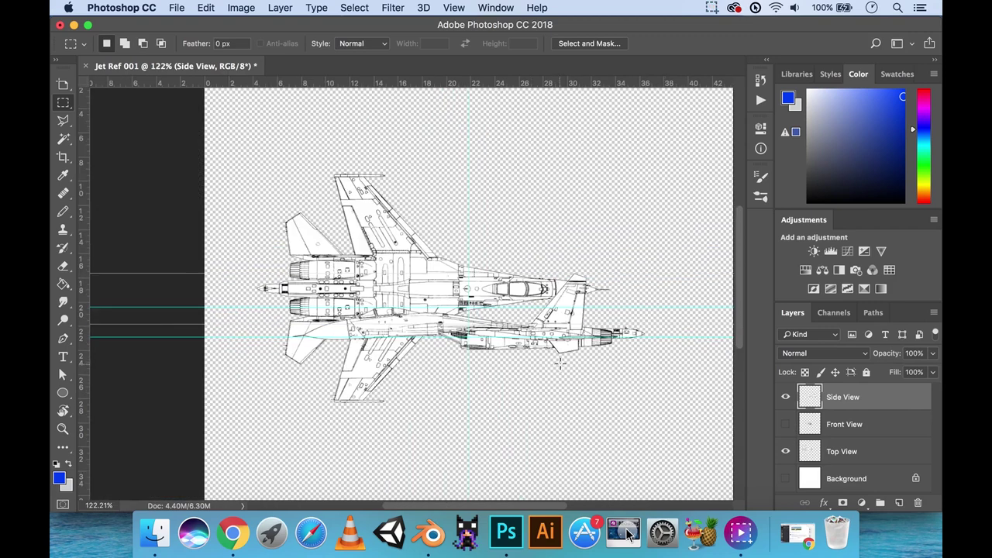
{"action": "left_click", "coordinate": [874, 449]}
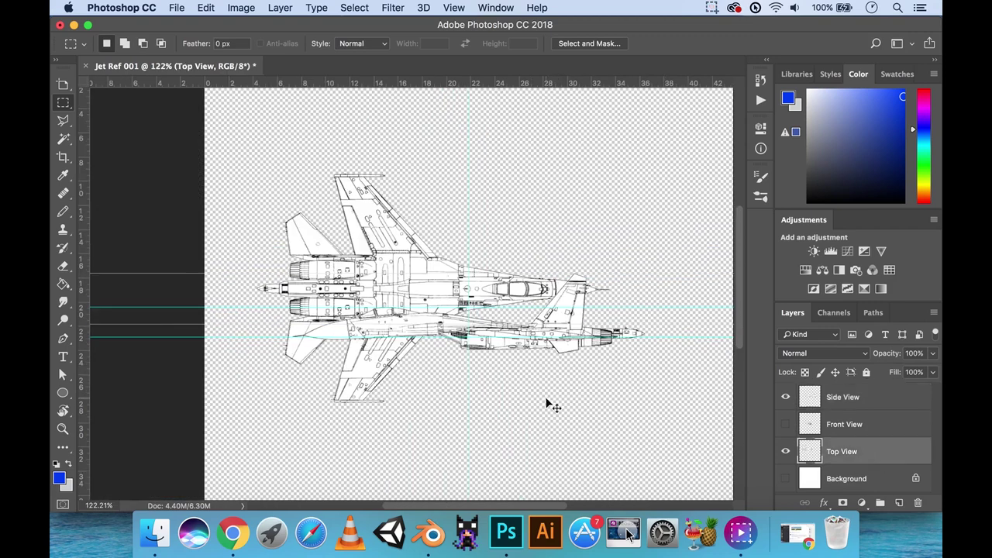
{"action": "key", "text": "ctrl+t"}
{"action": "mouse_move", "coordinate": [611, 195]}
{"action": "left_mouse_down"}
{"action": "mouse_move", "coordinate": [696, 333]}
{"action": "mouse_move", "coordinate": [300, 507]}
{"action": "mouse_move", "coordinate": [261, 335]}
{"action": "mouse_move", "coordinate": [272, 390]}
{"action": "left_mouse_up"}
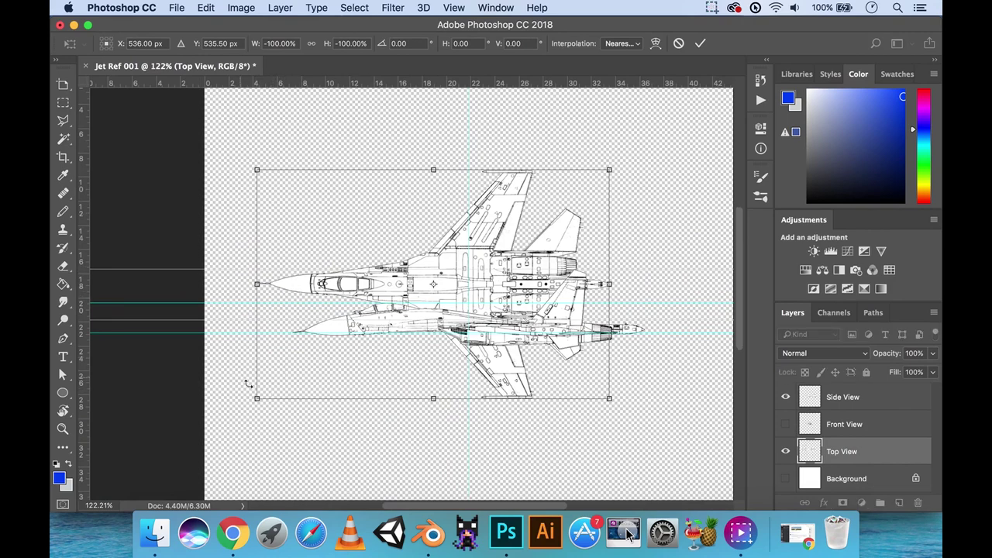
- Move the top drawing over the side drawing, to X 619 px and Y 620.50 px, and apply the transform
{"action": "mouse_move", "coordinate": [348, 286]}
{"action": "left_mouse_down"}
{"action": "mouse_move", "coordinate": [380, 302]}
{"action": "mouse_move", "coordinate": [379, 326]}
{"action": "left_mouse_up"}
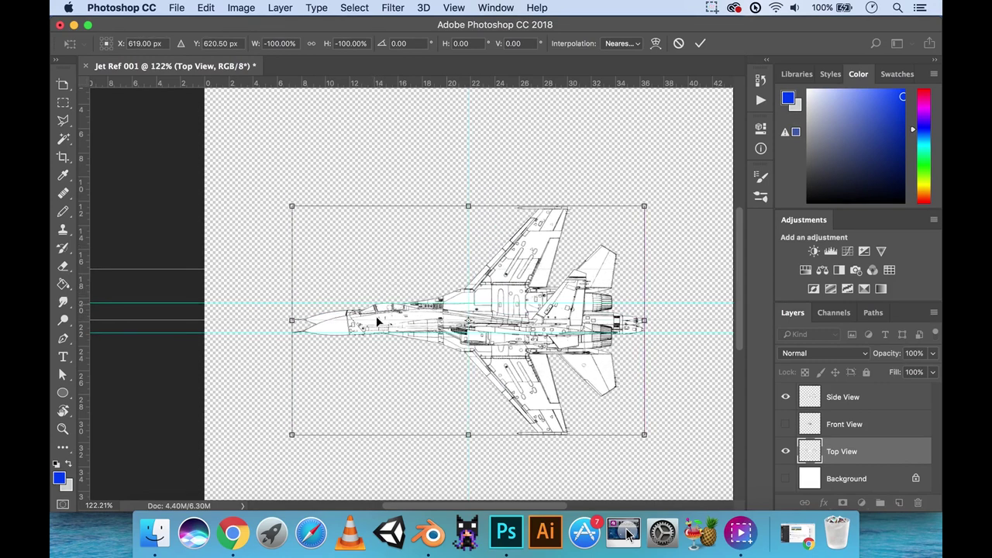
{"action": "scroll", "coordinate": [321, 327], "scroll_direction": "down", "scroll_amount": 3, "text": "alt"}
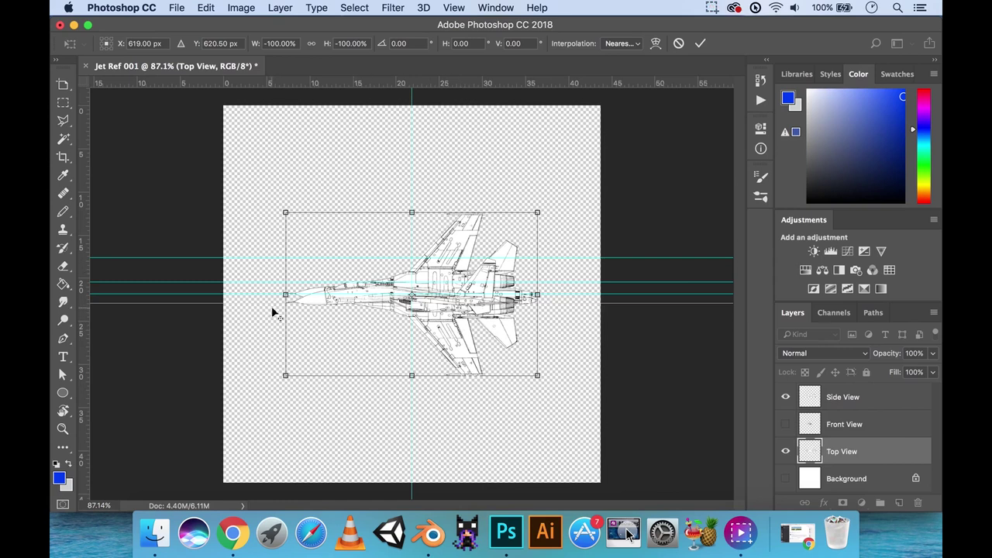
{"action": "scroll", "coordinate": [364, 326], "scroll_direction": "up", "scroll_amount": 3, "text": "alt"}
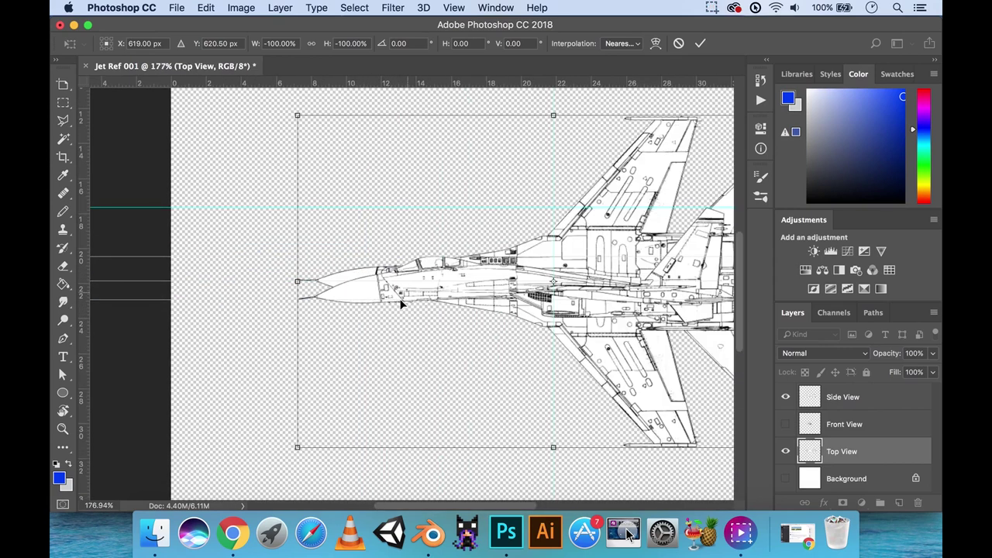
{"action": "key", "text": "Return"}
- Add vertical guides at the tip and at the base of the side drawing's nose probe
{"action": "key", "text": "m"}
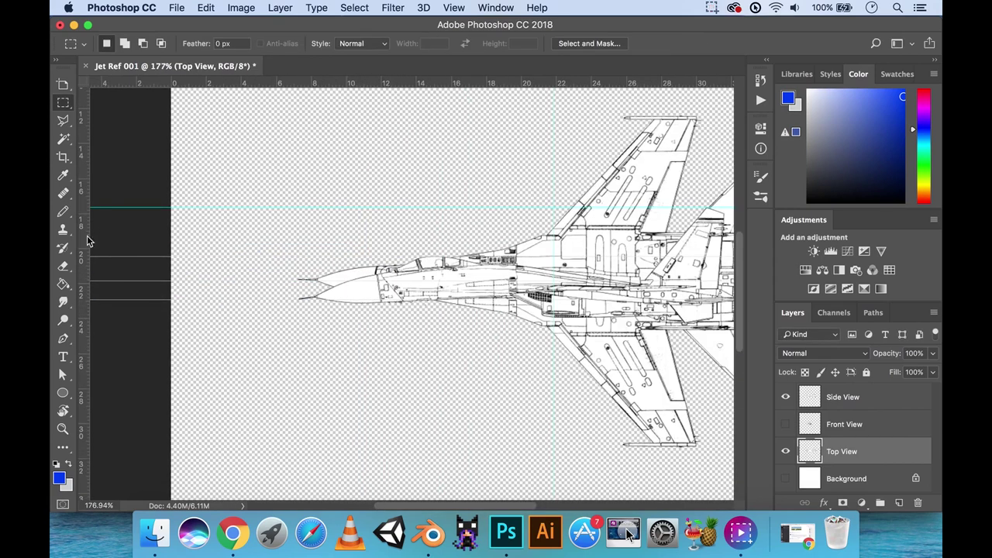
{"action": "left_click_drag", "start_coordinate": [87, 241], "coordinate": [301, 255]}
{"action": "scroll", "coordinate": [267, 287], "scroll_direction": "up", "scroll_amount": 4, "text": "alt"}
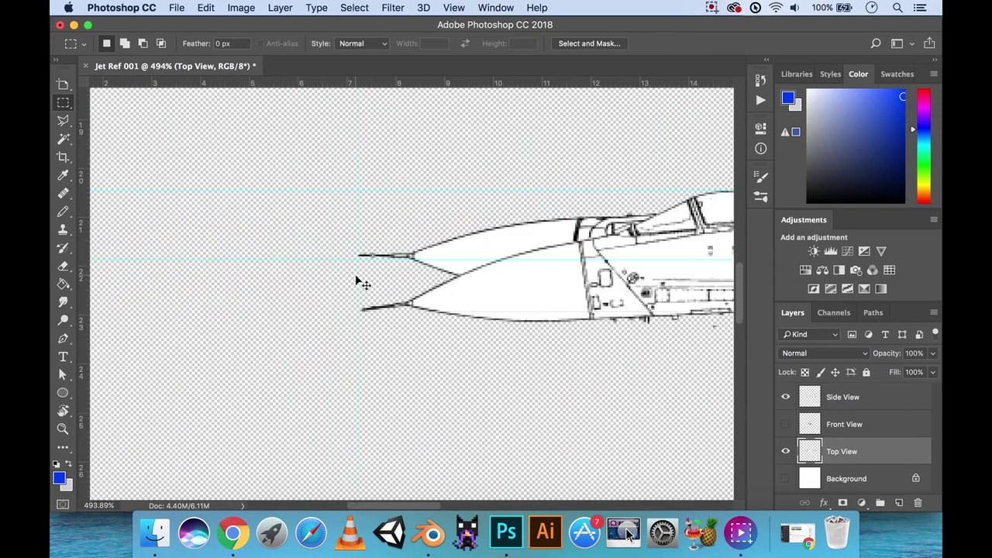
{"action": "mouse_move", "coordinate": [359, 280]}
{"action": "left_mouse_down"}
{"action": "mouse_move", "coordinate": [362, 257]}
{"action": "mouse_move", "coordinate": [362, 276]}
{"action": "left_mouse_up"}
{"action": "left_click_drag", "start_coordinate": [82, 254], "coordinate": [413, 254]}
{"action": "scroll", "coordinate": [475, 269], "scroll_direction": "right", "scroll_amount": 1}
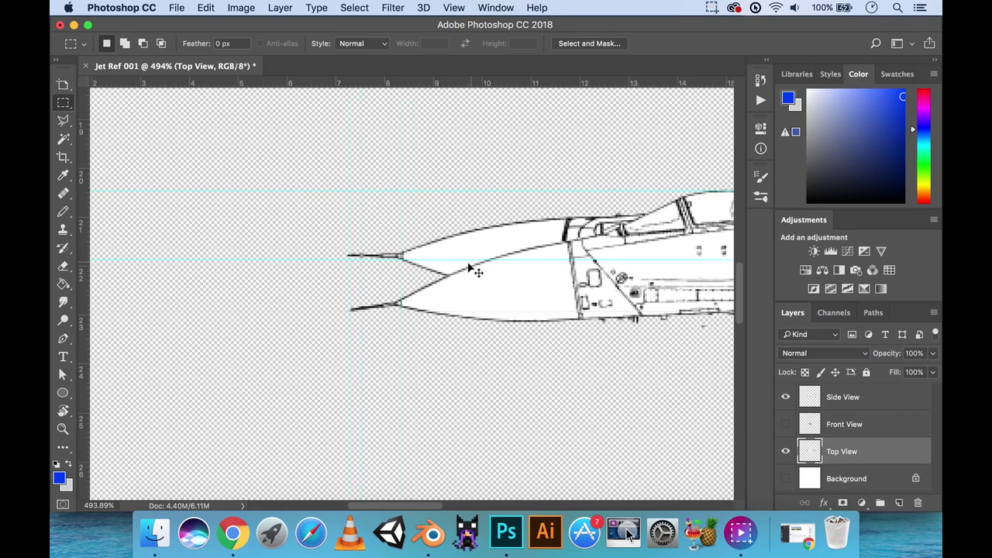
- Nudge the Top View drawing slightly right to match the side drawing's nose, and add a vertical guide at the tail end
{"action": "scroll", "coordinate": [445, 282], "scroll_direction": "down", "scroll_amount": 10, "text": "alt"}
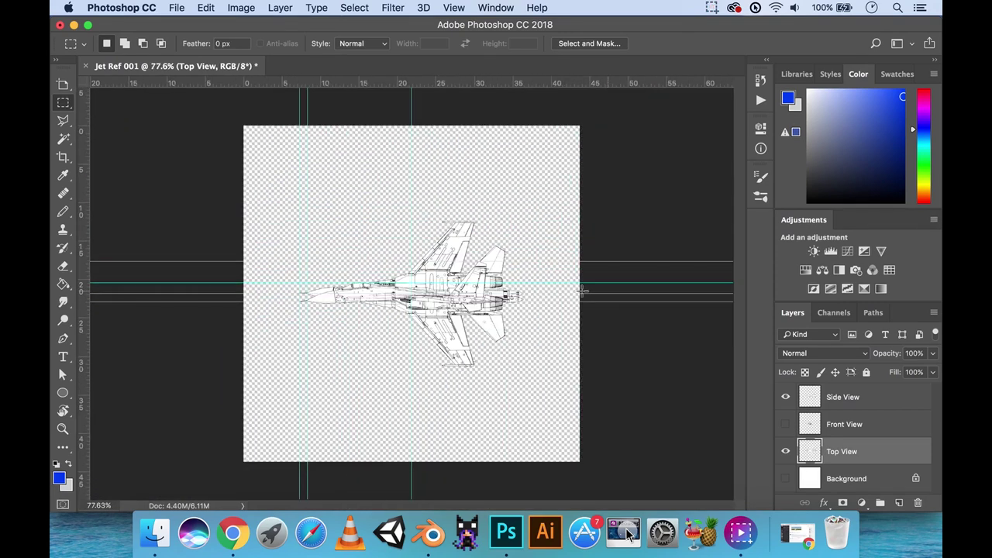
{"action": "scroll", "coordinate": [345, 274], "scroll_direction": "up", "scroll_amount": 4, "text": "alt"}
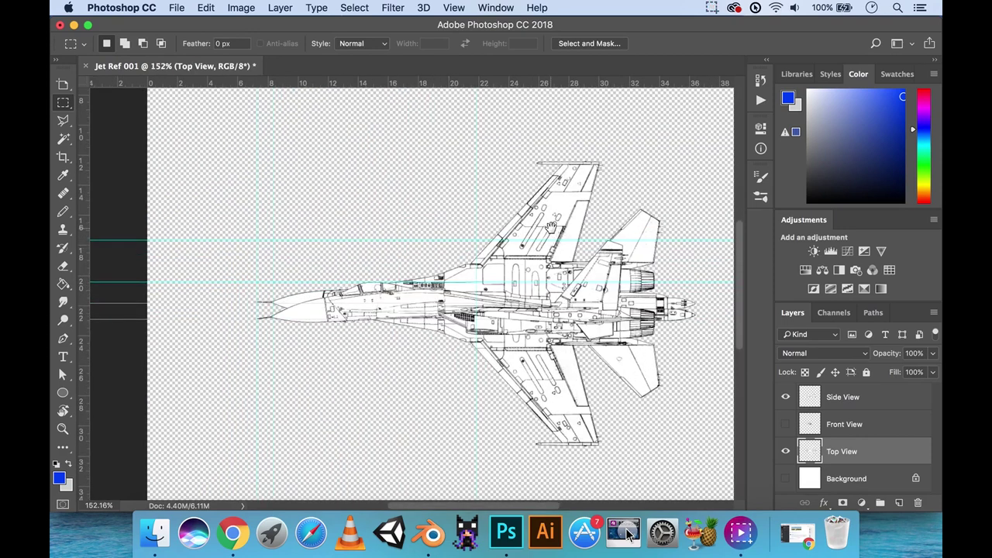
{"action": "left_click_drag", "start_coordinate": [545, 231], "coordinate": [550, 233], "text": "super"}
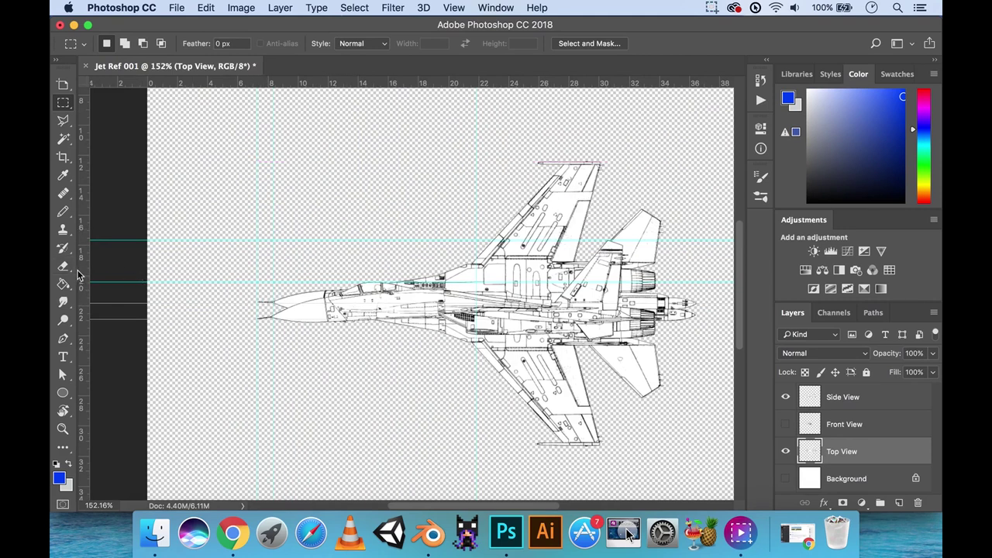
{"action": "left_click_drag", "start_coordinate": [83, 276], "coordinate": [696, 277]}
{"action": "scroll", "coordinate": [678, 330], "scroll_direction": "up", "scroll_amount": 5, "text": "alt"}
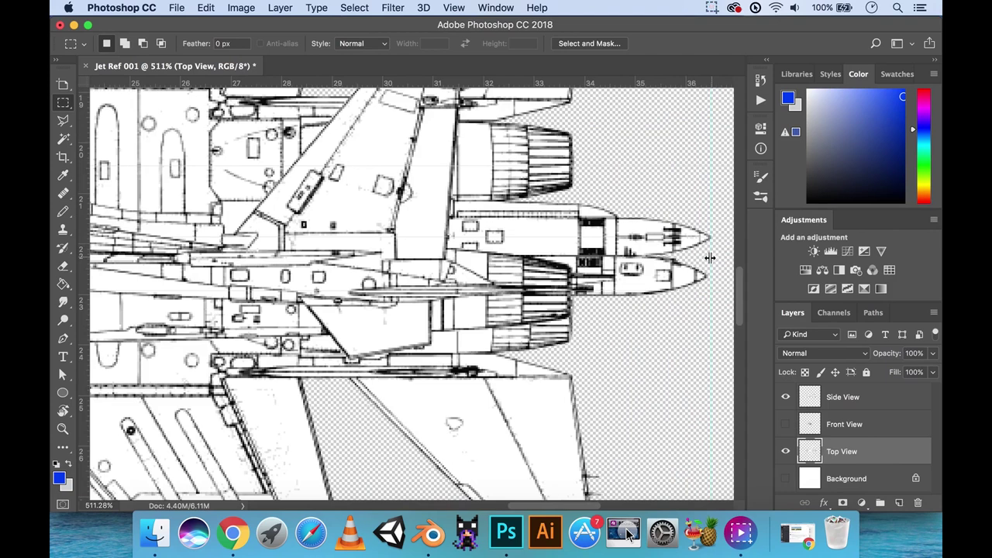
- Move the vertical guide at the tail end onto the tip of the side drawing's tail and check the alignment along the jet
{"action": "left_click_drag", "start_coordinate": [710, 257], "coordinate": [706, 257]}
{"action": "scroll", "coordinate": [487, 251], "scroll_direction": "down", "scroll_amount": 4, "text": "alt"}
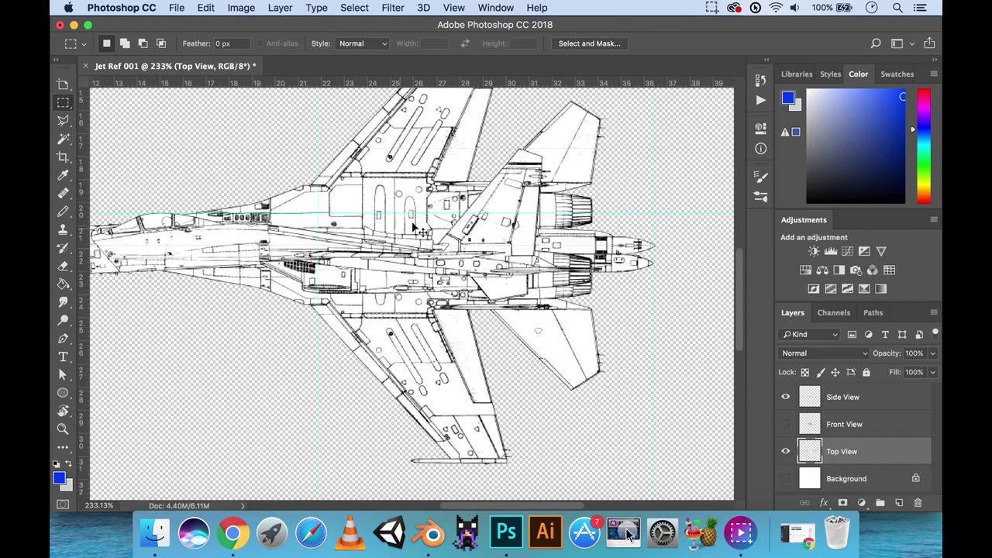
{"action": "left_click_drag", "start_coordinate": [404, 228], "coordinate": [393, 282], "text": "super"}
{"action": "key", "text": "super+d"}
{"action": "scroll", "coordinate": [511, 258], "scroll_direction": "left", "scroll_amount": 6}
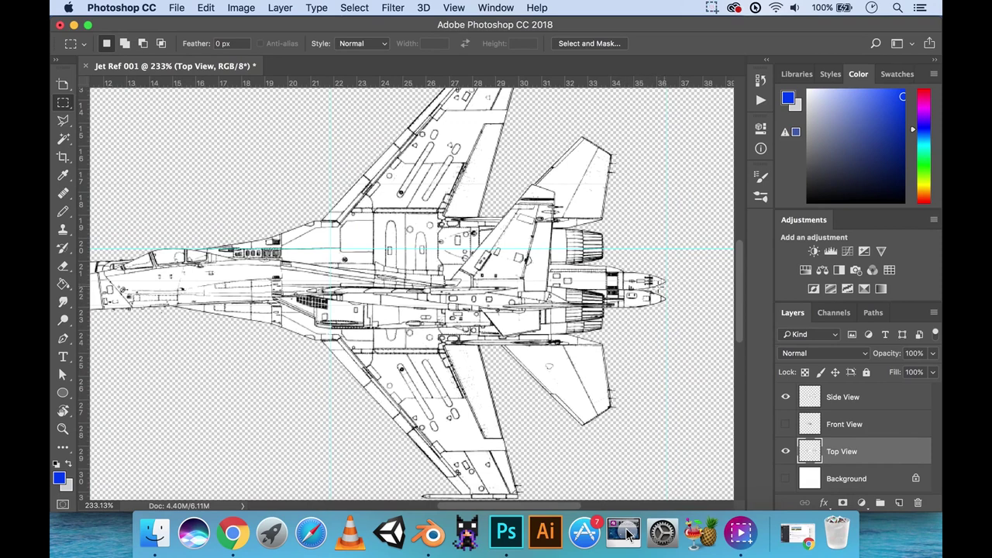
{"action": "left_click_drag", "start_coordinate": [196, 265], "coordinate": [396, 272]}
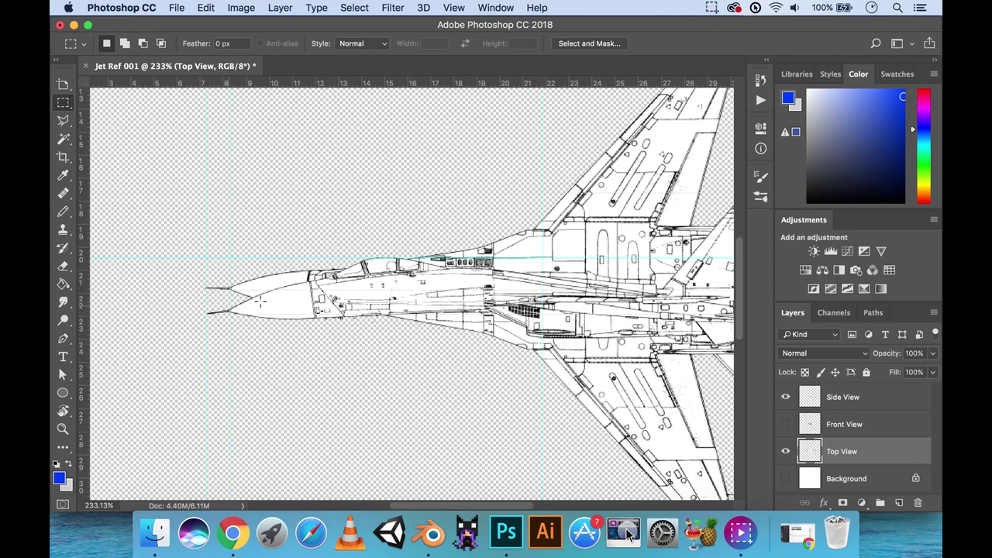
{"action": "scroll", "coordinate": [502, 279], "scroll_direction": "down", "scroll_amount": 2, "text": "alt"}
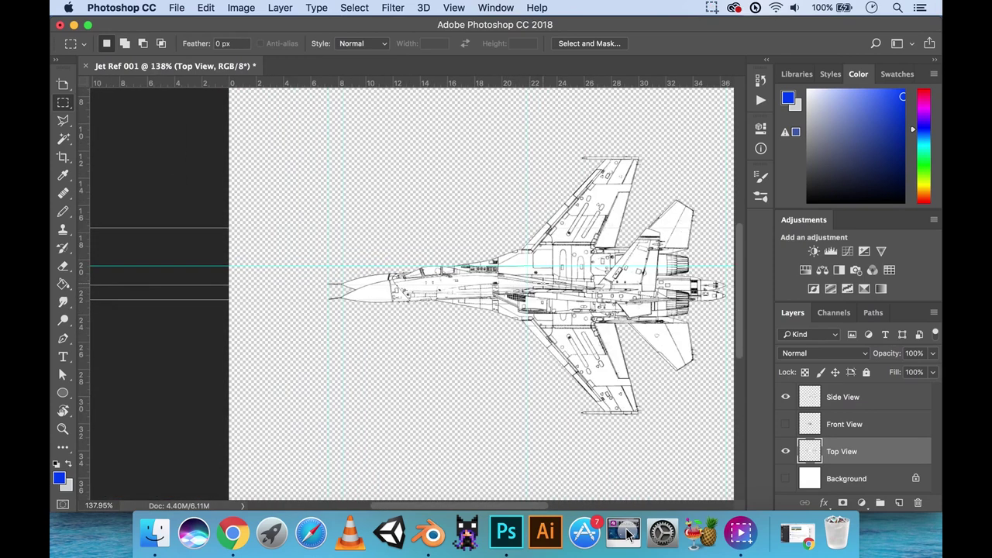
{"action": "scroll", "coordinate": [660, 341], "scroll_direction": "down", "scroll_amount": 1, "text": "alt"}
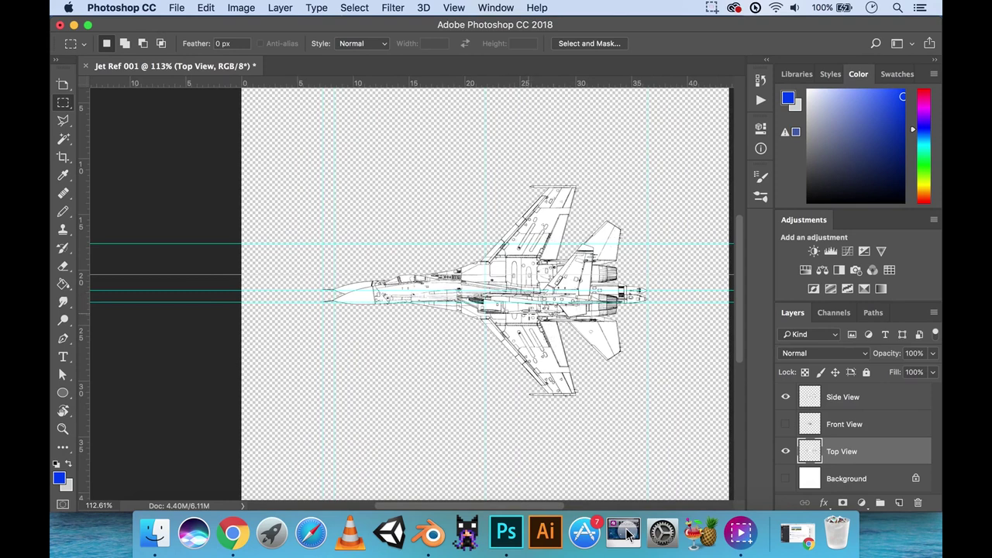
- Hide the Side View layer so that only the Top View drawing is displayed
{"action": "left_click", "coordinate": [785, 397]}
{"action": "left_click_drag", "start_coordinate": [618, 384], "coordinate": [570, 388]}
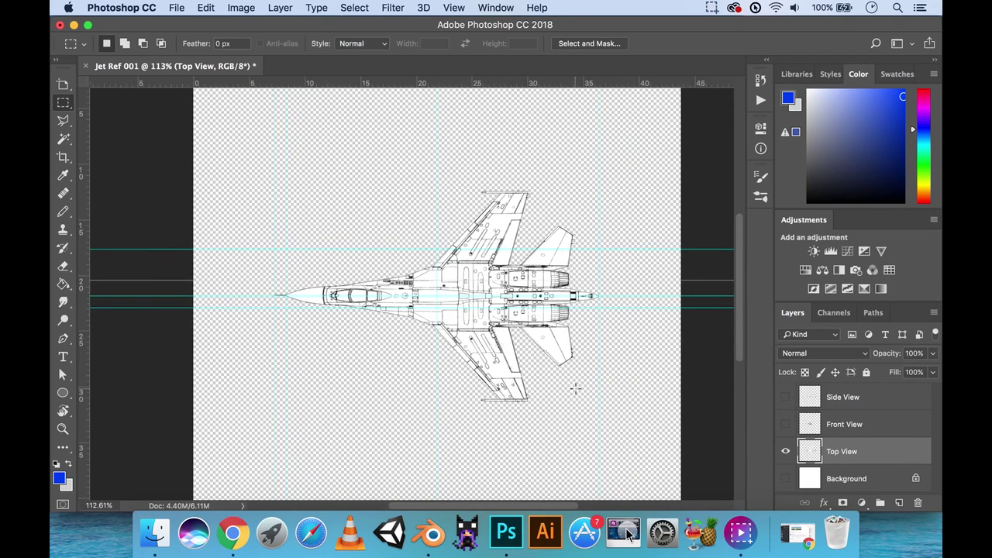
{"action": "scroll", "coordinate": [573, 388], "scroll_direction": "down", "scroll_amount": 3, "text": "alt"}
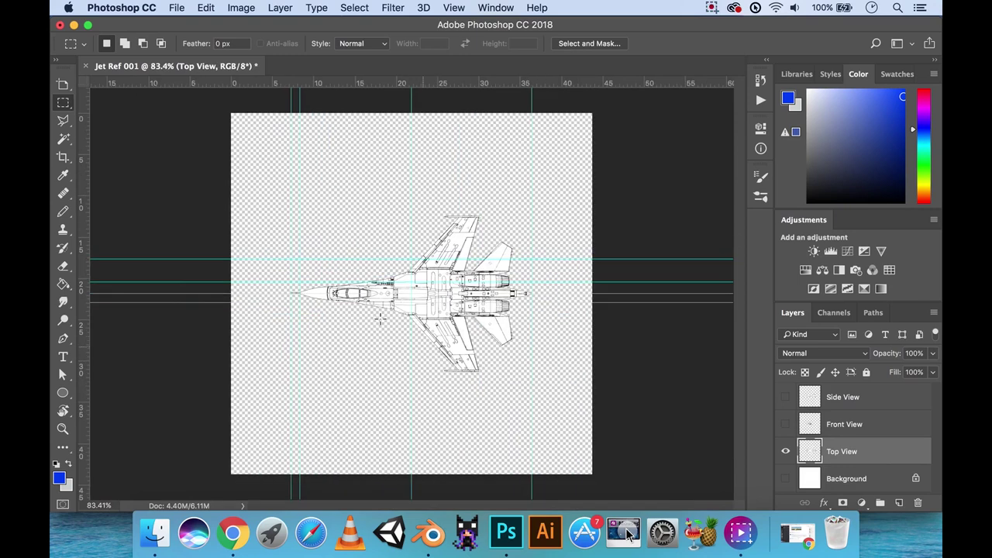
{"action": "left_click", "coordinate": [180, 8]}
{"action": "mouse_move", "coordinate": [216, 190]}
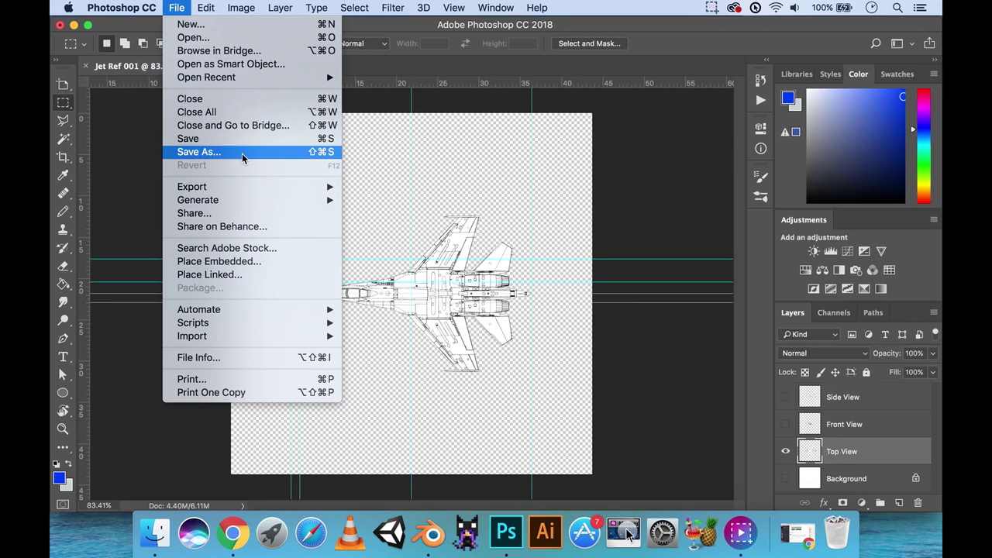
{"action": "left_click", "coordinate": [242, 155]}
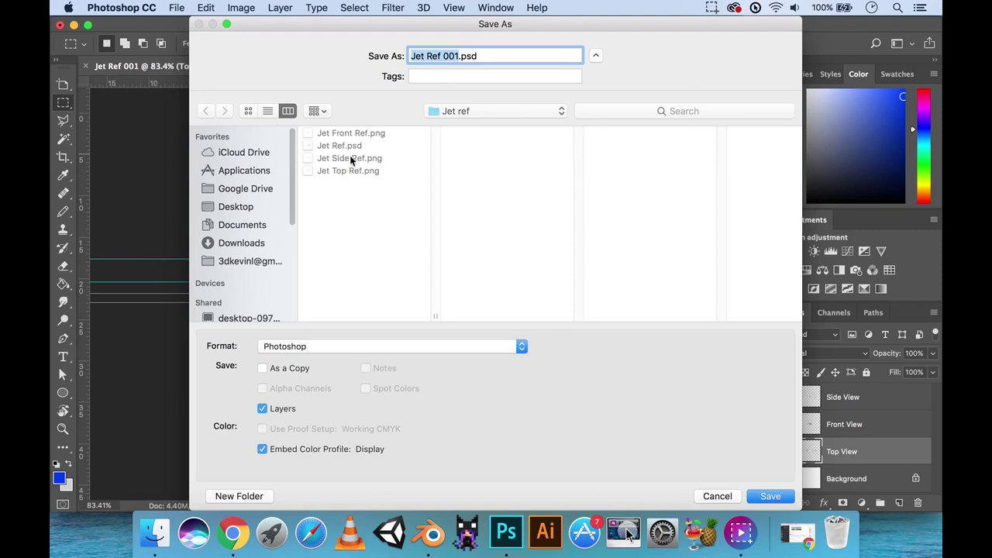
{"action": "left_click", "coordinate": [392, 348]}
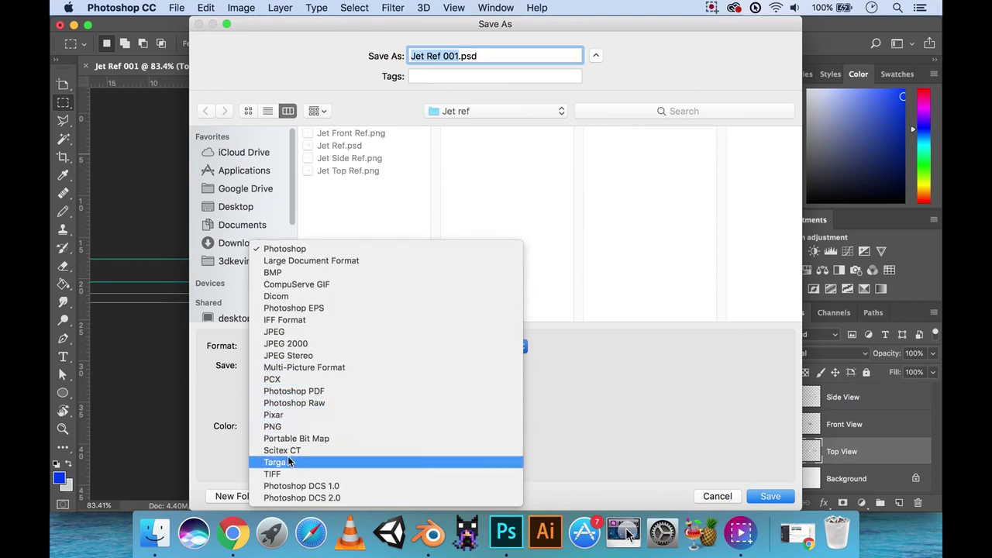
{"action": "left_click", "coordinate": [349, 428]}
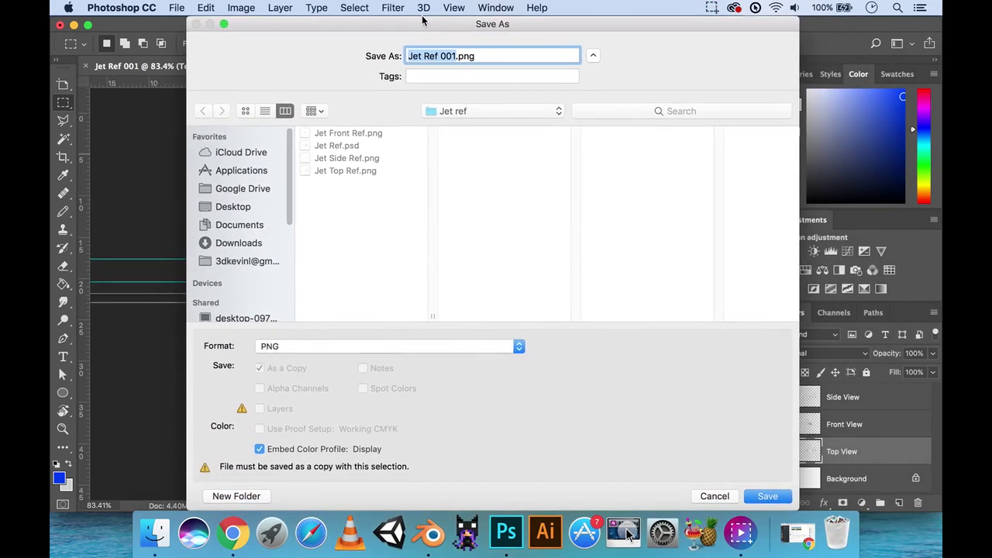
{"action": "left_click_drag", "start_coordinate": [422, 16], "coordinate": [419, 17]}
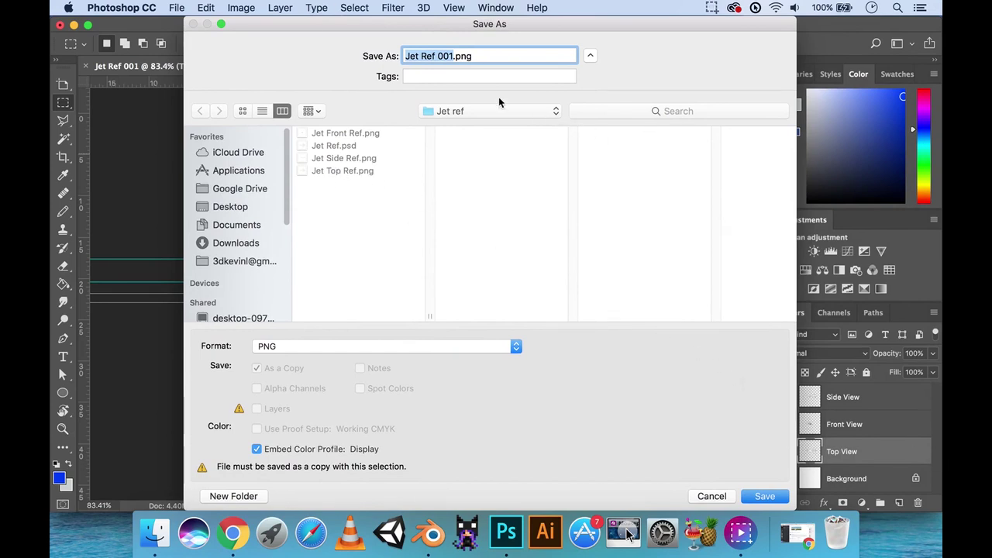
{"action": "left_click", "coordinate": [336, 172]}
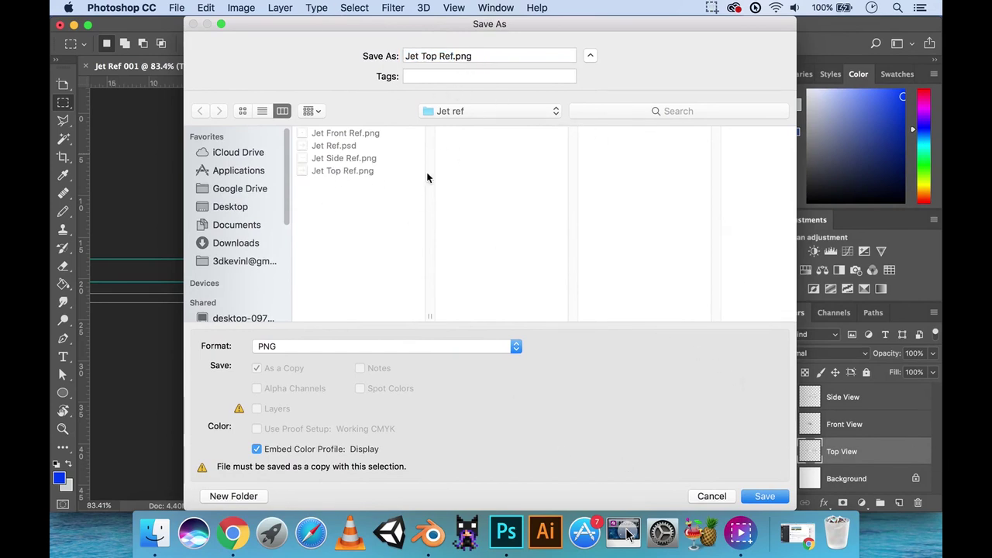
{"action": "left_click", "coordinate": [712, 496]}
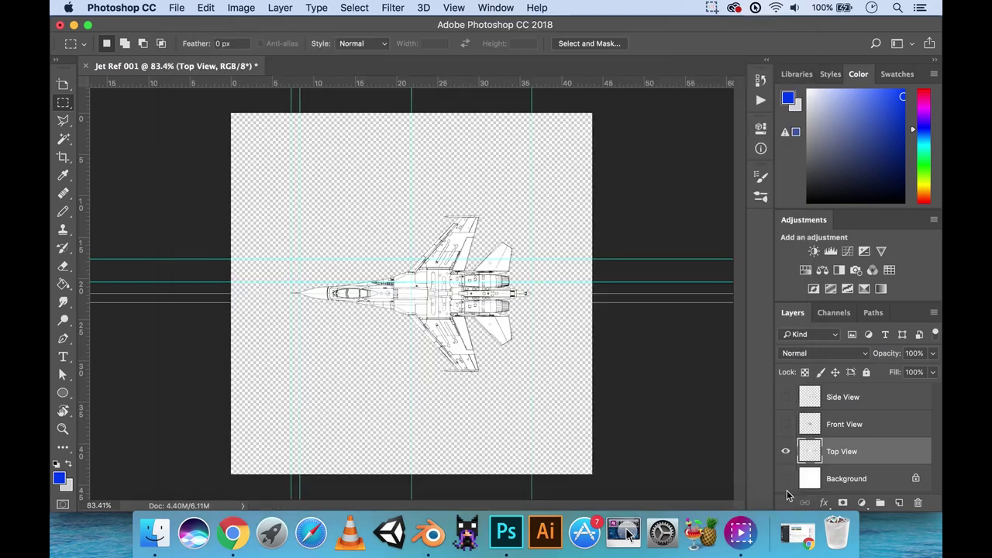
- Show the Front View layer, hide the Top View layer, and make Front View the active layer
{"action": "left_click", "coordinate": [786, 424]}
{"action": "left_click", "coordinate": [786, 452]}
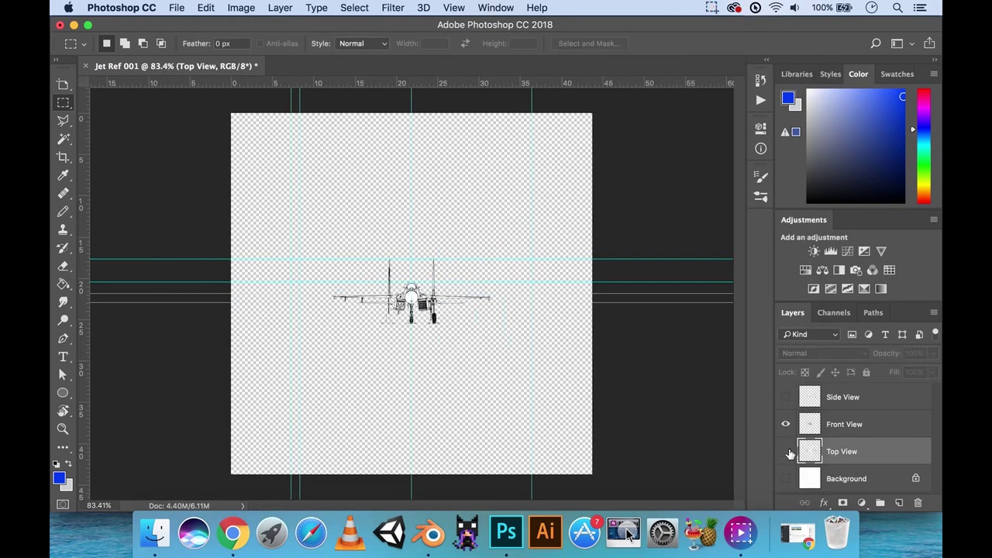
{"action": "left_click", "coordinate": [857, 427]}
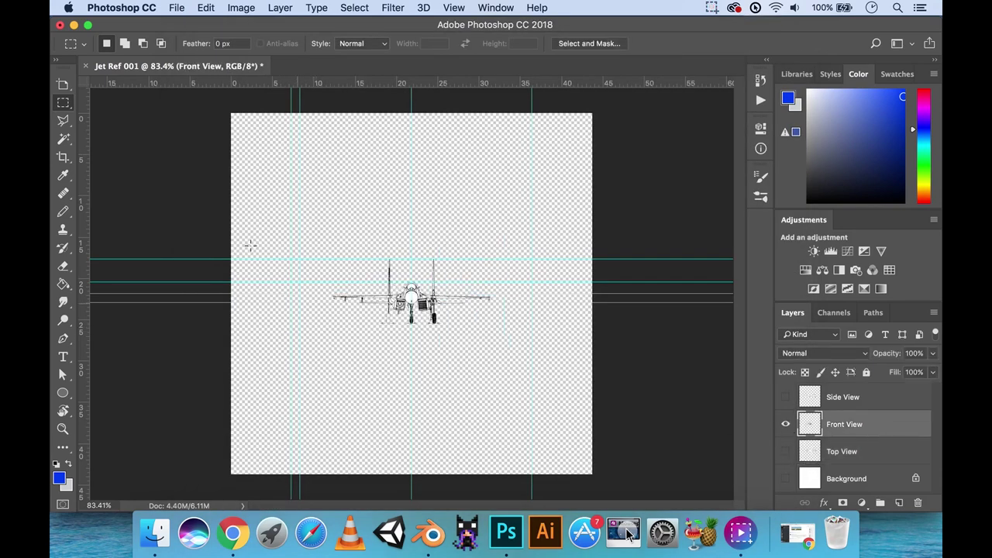
{"action": "left_click", "coordinate": [175, 9]}
{"action": "mouse_move", "coordinate": [295, 187]}
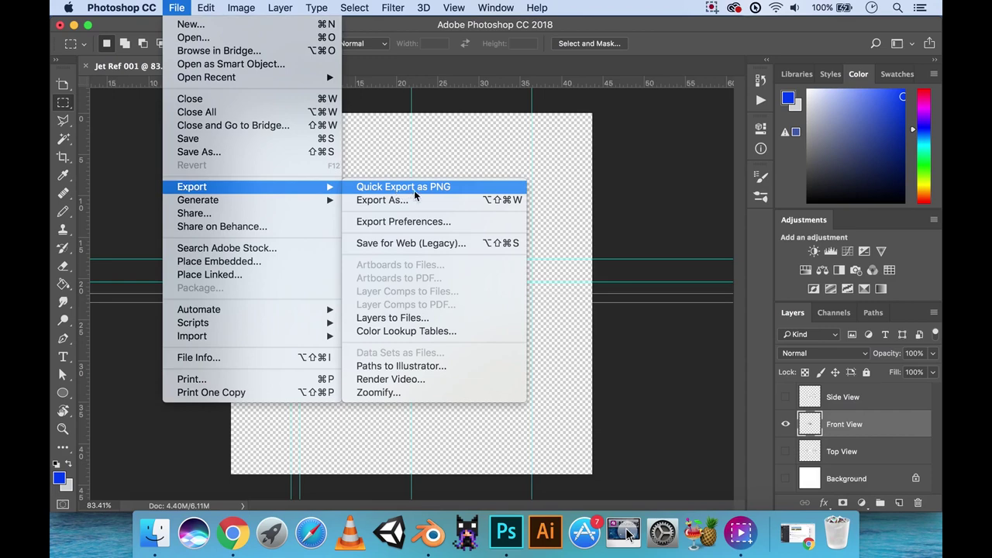
{"action": "left_click", "coordinate": [613, 182]}
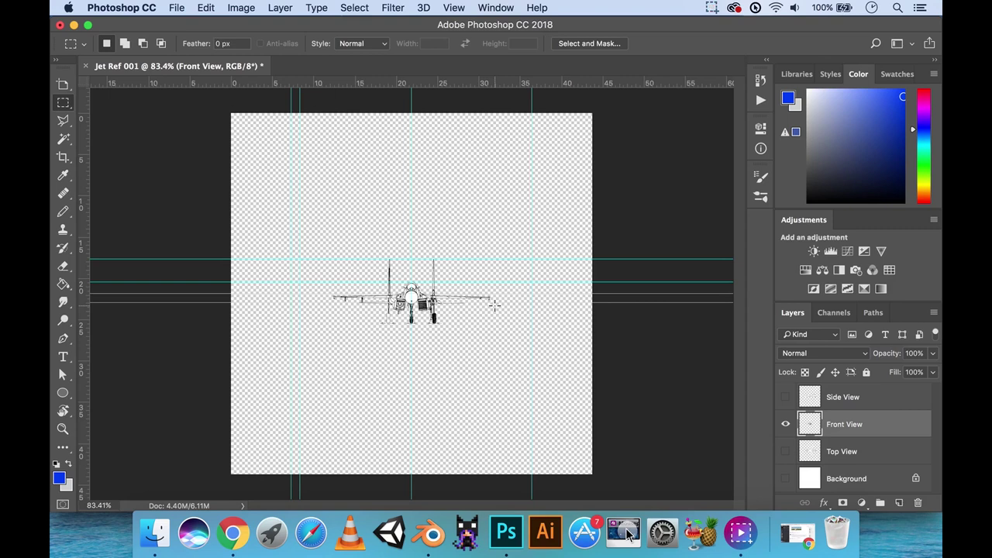
- Make the Side View and Top View layers visible together with the Front View layer
{"action": "left_click", "coordinate": [785, 396]}
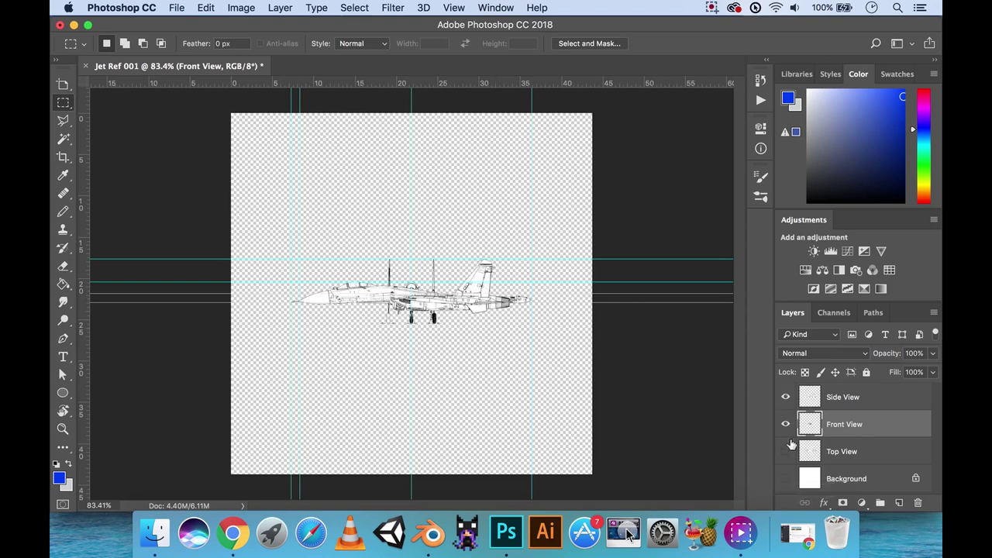
{"action": "left_click", "coordinate": [785, 451]}
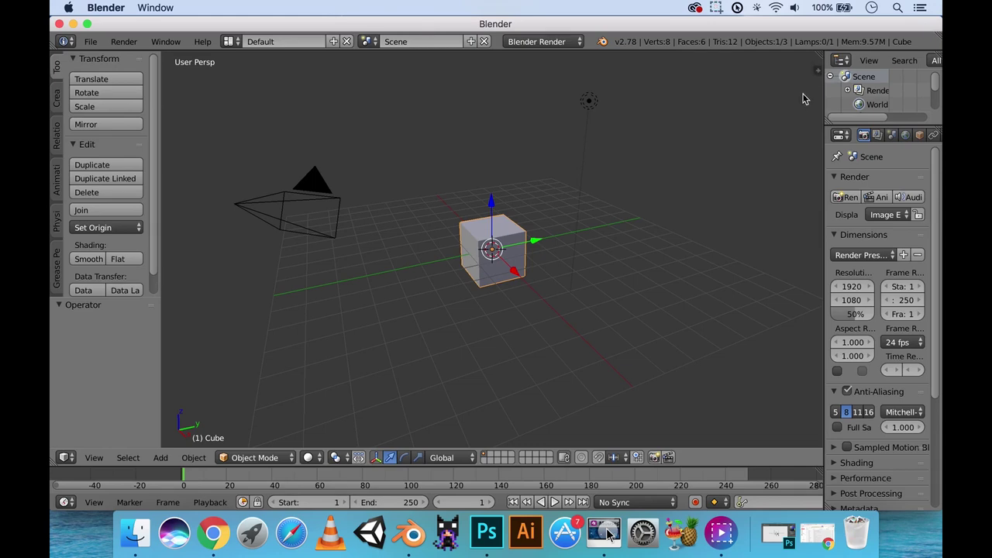
- In Blender, show the 3D view's properties region and enable Background Images
{"action": "left_click", "coordinate": [819, 70]}
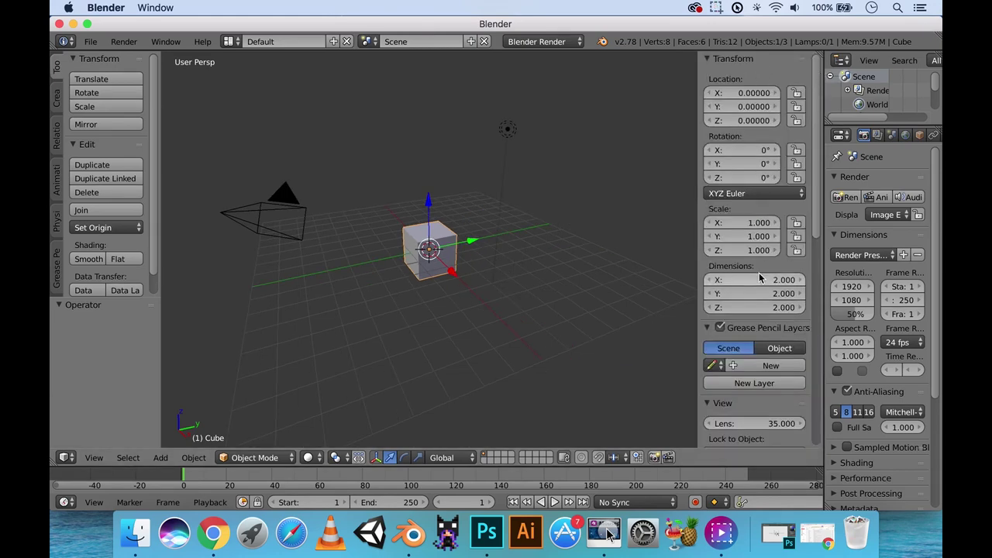
{"action": "mouse_move", "coordinate": [816, 161]}
{"action": "left_mouse_down"}
{"action": "mouse_move", "coordinate": [812, 320]}
{"action": "mouse_move", "coordinate": [811, 146]}
{"action": "mouse_move", "coordinate": [812, 380]}
{"action": "left_mouse_up"}
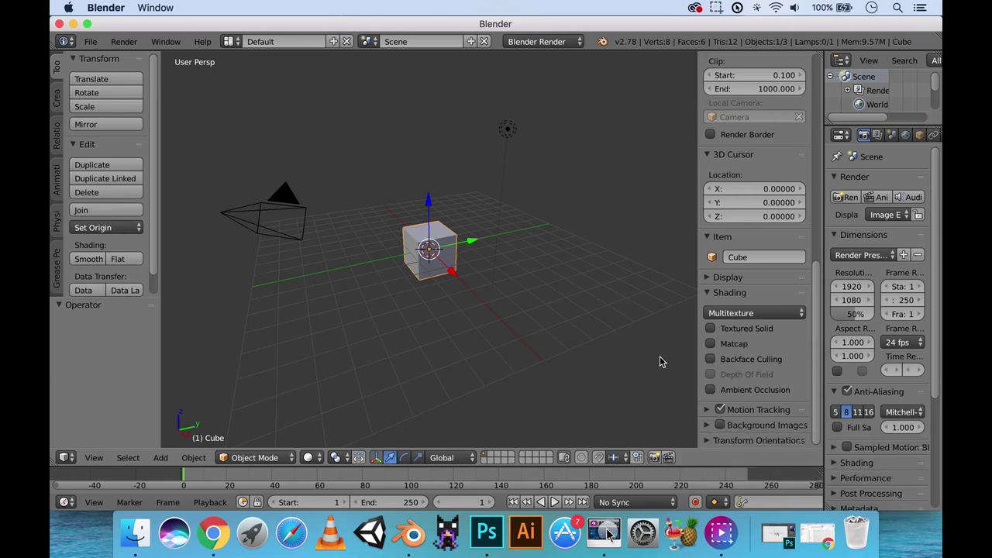
{"action": "key", "text": "n"}
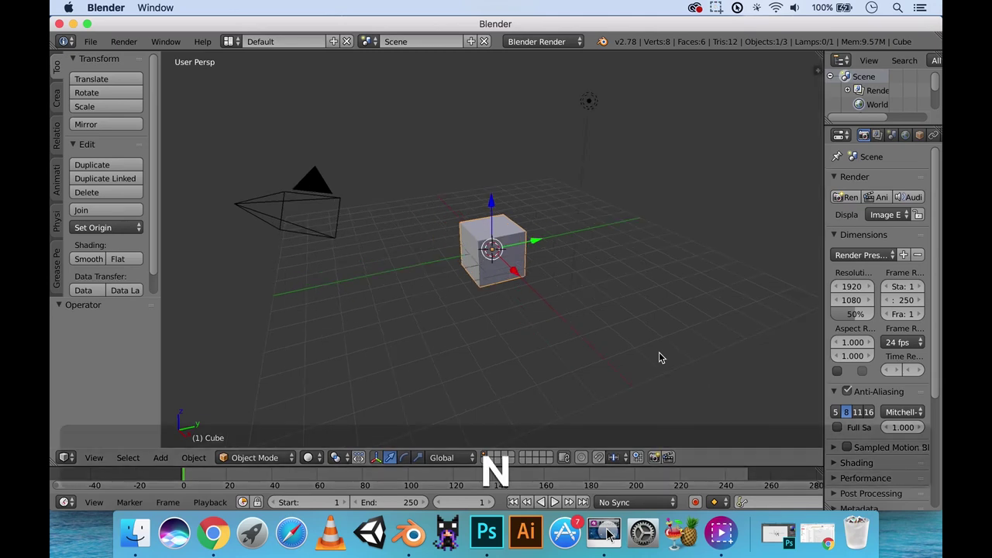
{"action": "key", "text": "n"}
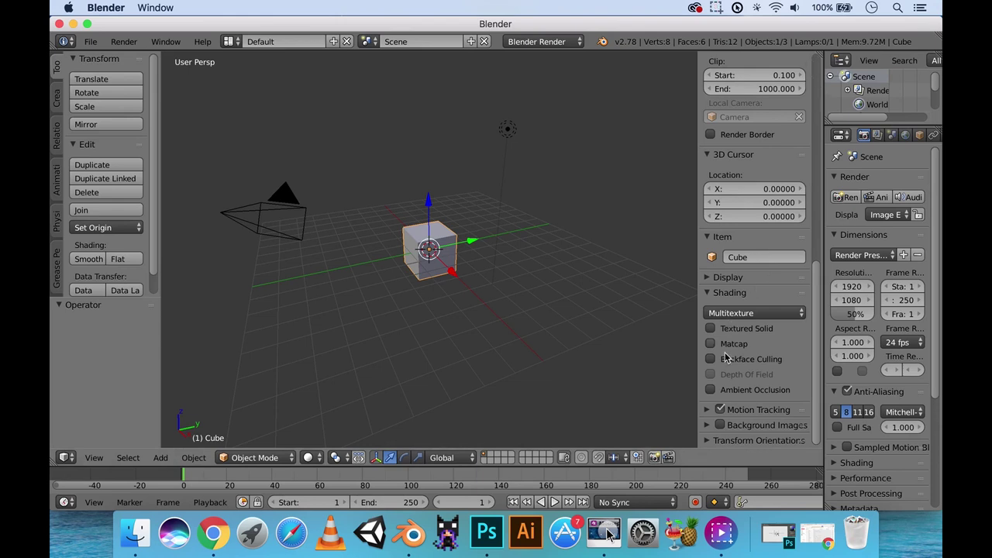
{"action": "left_click", "coordinate": [720, 425]}
{"action": "scroll", "coordinate": [710, 423], "scroll_direction": "down", "scroll_amount": 1}
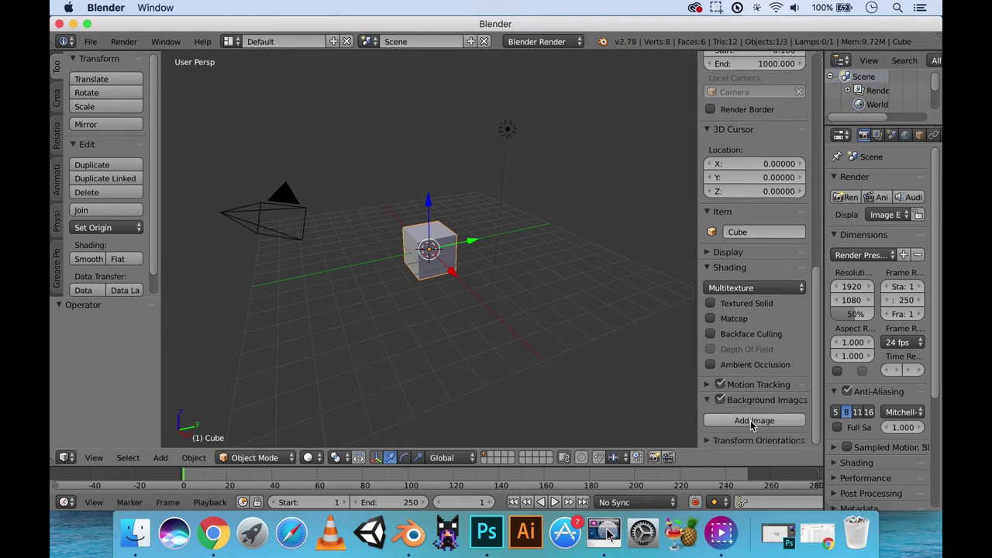
- Add a background image and load Jet Front Ref.png from the Jet ref folder inside 000. Photoshop Files on the desktop
{"action": "left_click", "coordinate": [750, 421]}
{"action": "scroll", "coordinate": [751, 425], "scroll_direction": "down", "scroll_amount": 3}
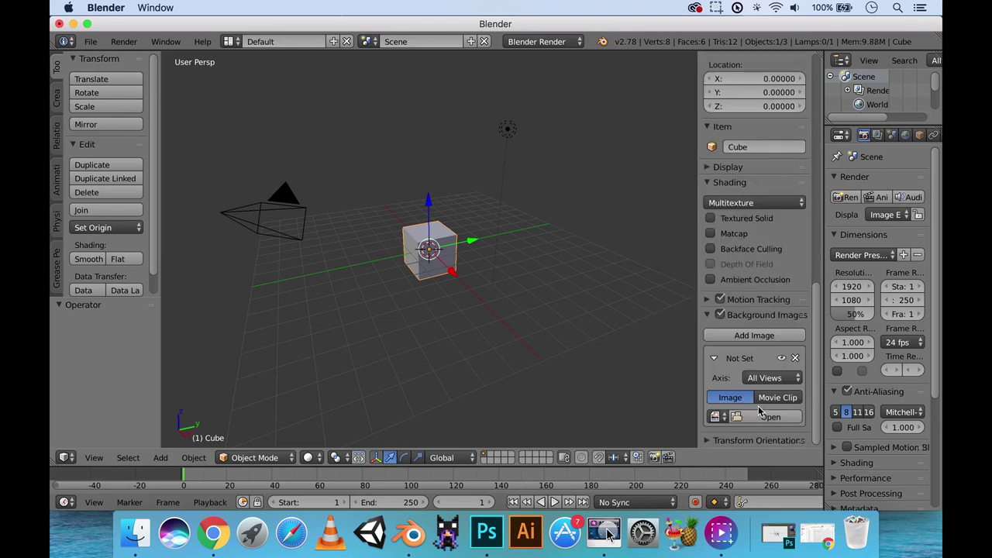
{"action": "left_click", "coordinate": [717, 419]}
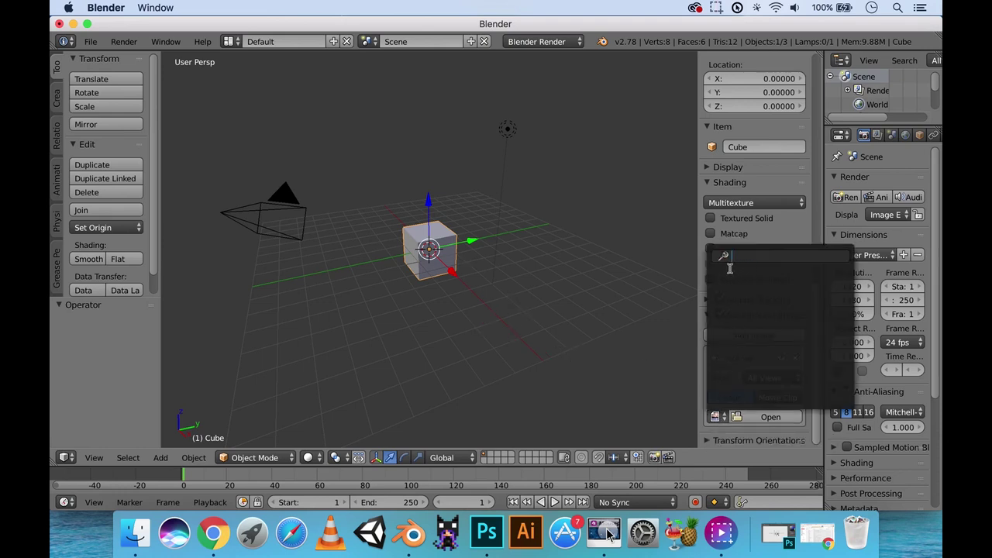
{"action": "left_click", "coordinate": [721, 419]}
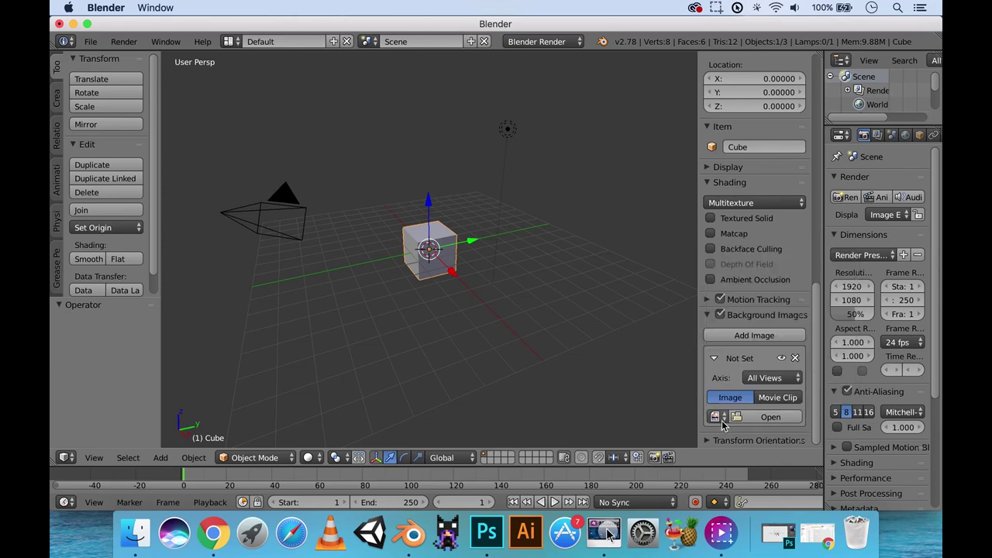
{"action": "left_click", "coordinate": [770, 419]}
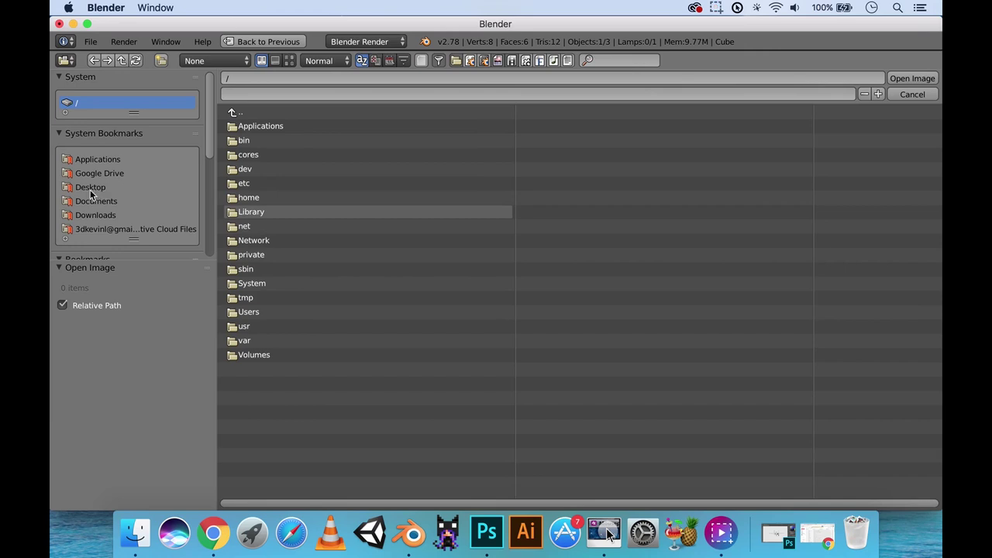
{"action": "left_click", "coordinate": [122, 187]}
{"action": "left_click", "coordinate": [285, 155]}
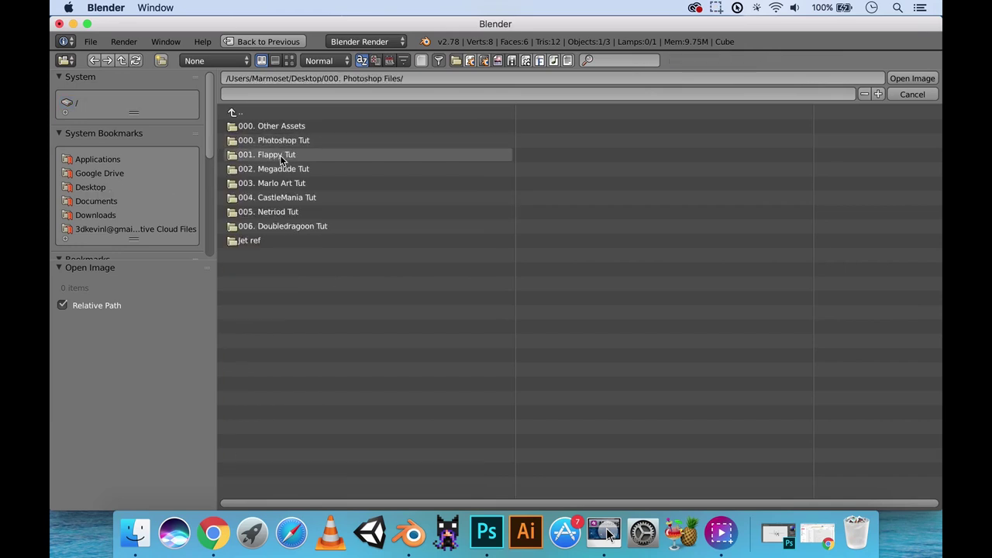
{"action": "left_click", "coordinate": [263, 235]}
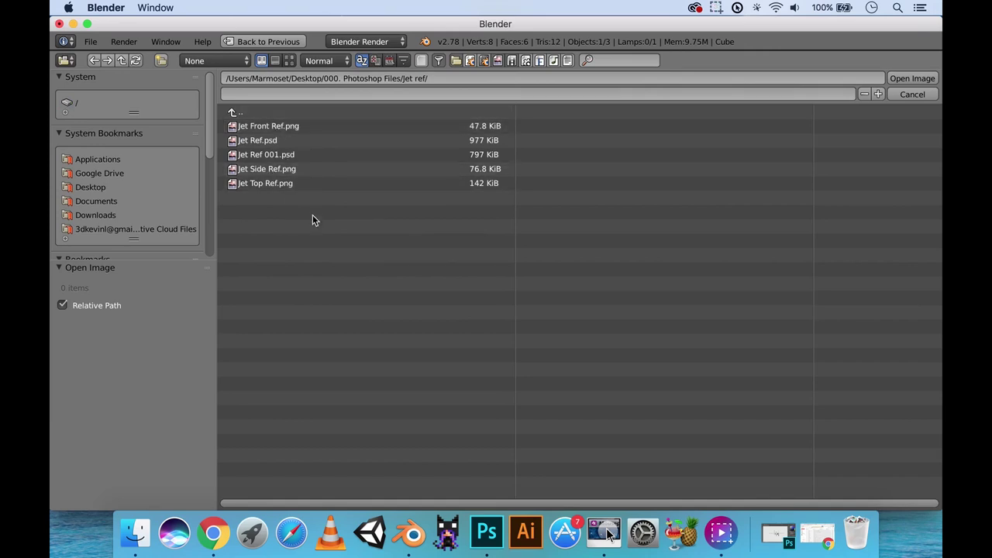
{"action": "key", "text": "shift+super+p"}
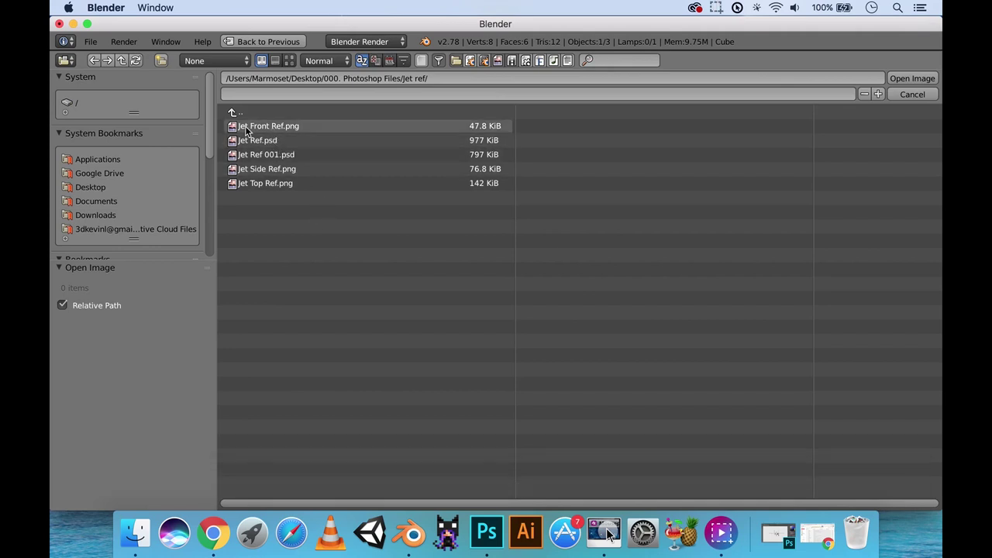
{"action": "double_click", "coordinate": [291, 133]}
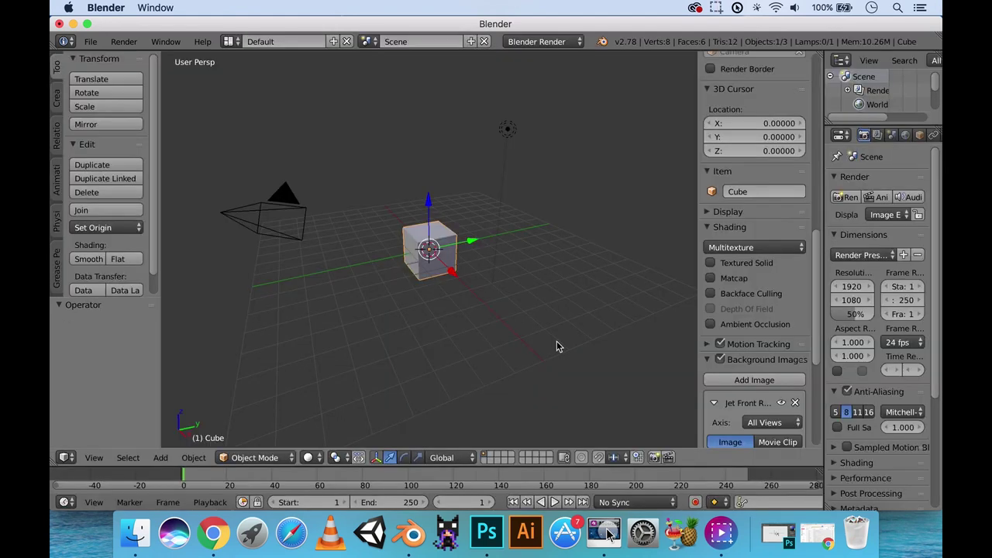
- Add two more empty background image slots below the Jet Front Ref.png entry
{"action": "left_click_drag", "start_coordinate": [818, 326], "coordinate": [821, 410]}
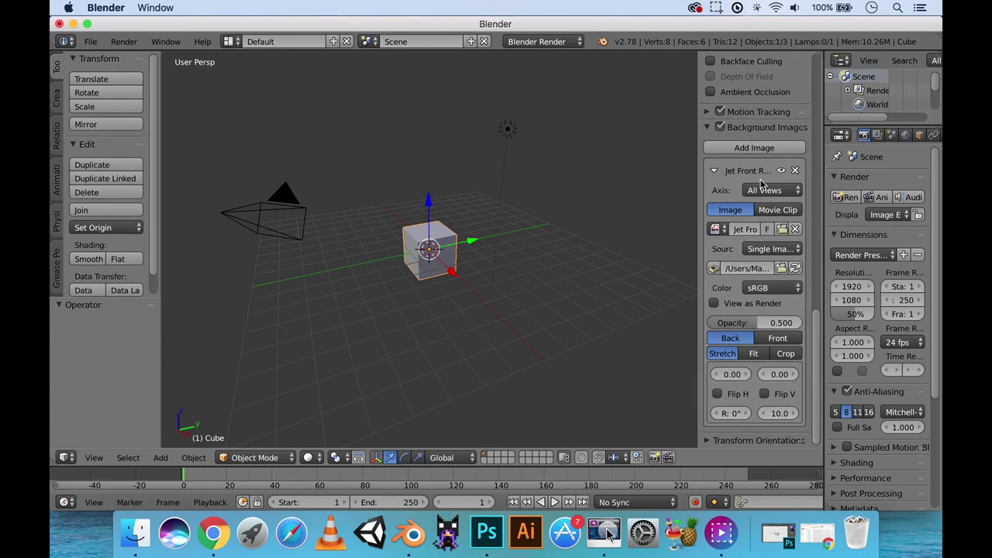
{"action": "double_click", "coordinate": [753, 152]}
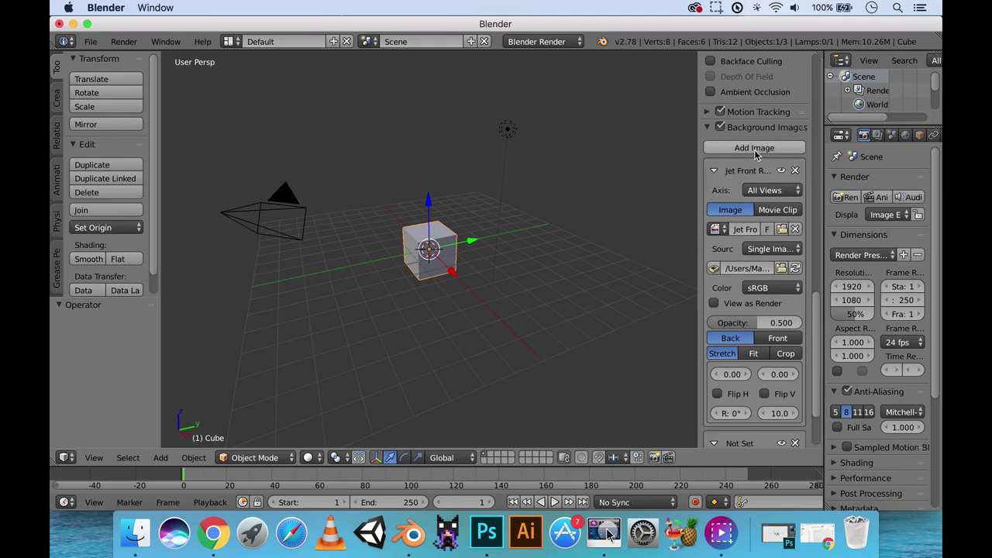
{"action": "scroll", "coordinate": [803, 306], "scroll_direction": "down", "scroll_amount": 3}
{"action": "scroll", "coordinate": [816, 349], "scroll_direction": "down", "scroll_amount": 3}
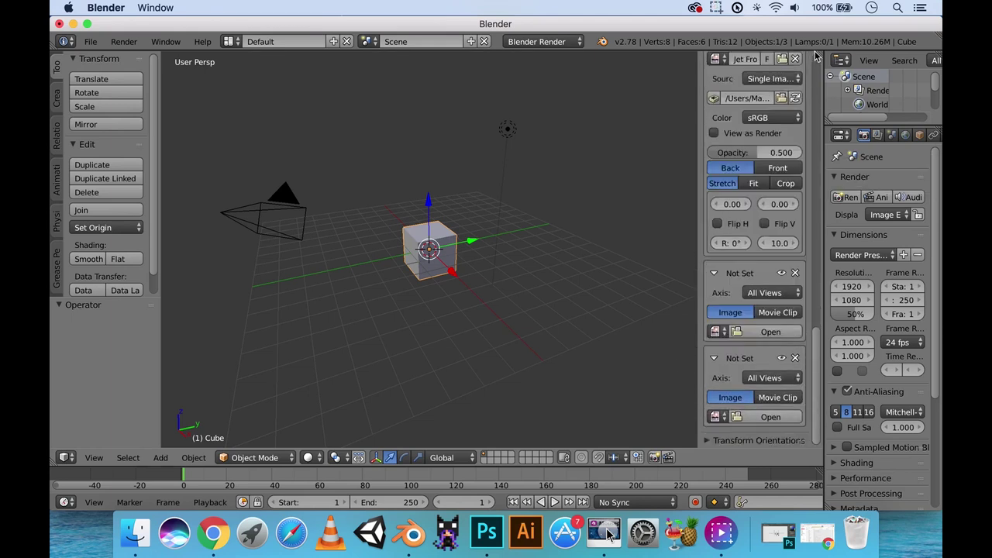
- Split the 3D view vertically into two areas and change the new right-hand area to the UV/Image Editor
{"action": "left_click_drag", "start_coordinate": [818, 52], "coordinate": [484, 69]}
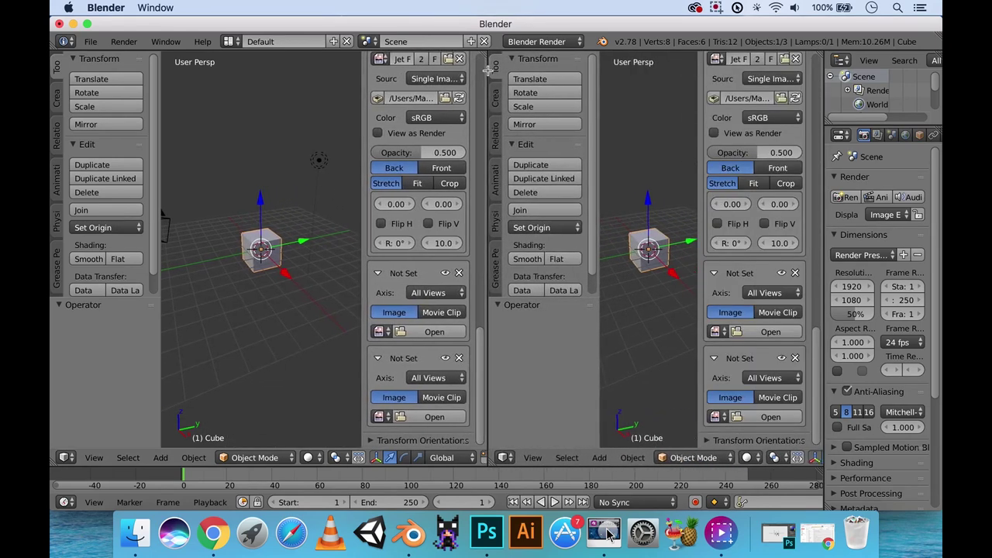
{"action": "left_click", "coordinate": [504, 458]}
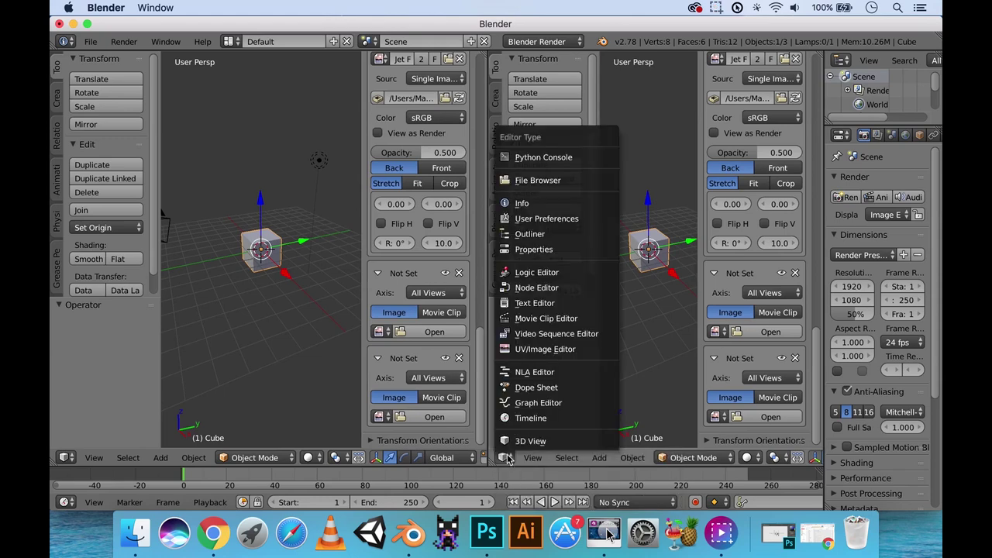
{"action": "left_click", "coordinate": [535, 351]}
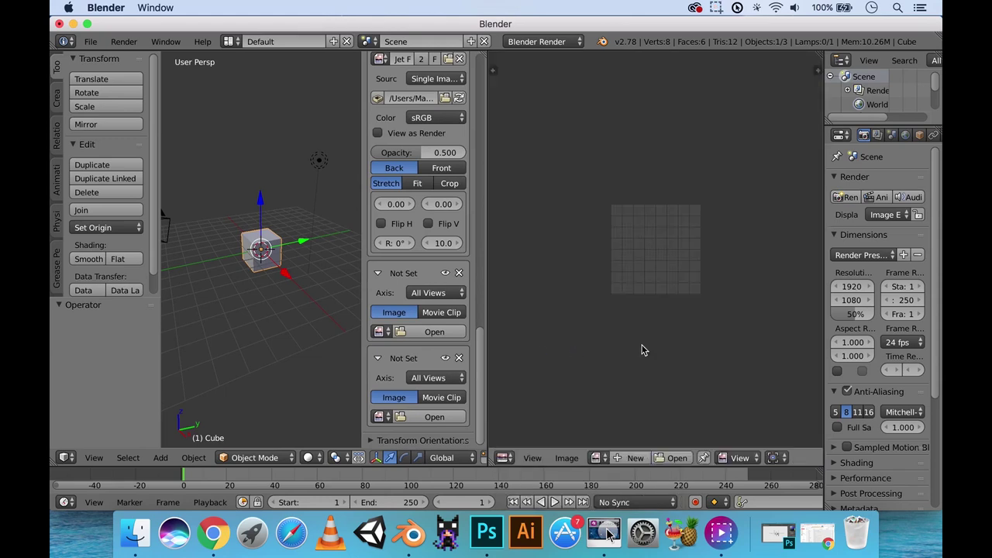
- Load Jet Side Ref.png from the Finder's Jet ref folder into Blender's UV/Image Editor
{"action": "left_click", "coordinate": [133, 542]}
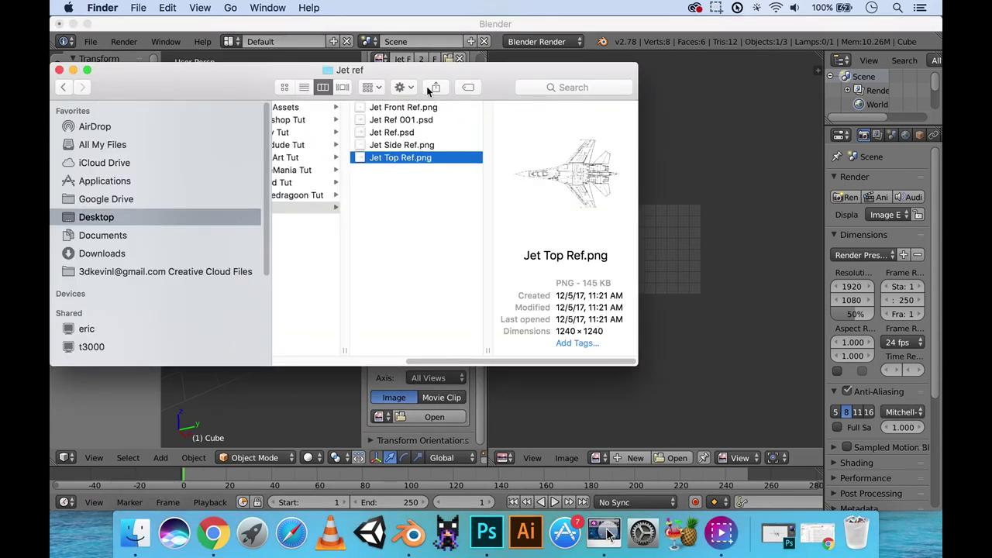
{"action": "left_click_drag", "start_coordinate": [426, 86], "coordinate": [439, 55]}
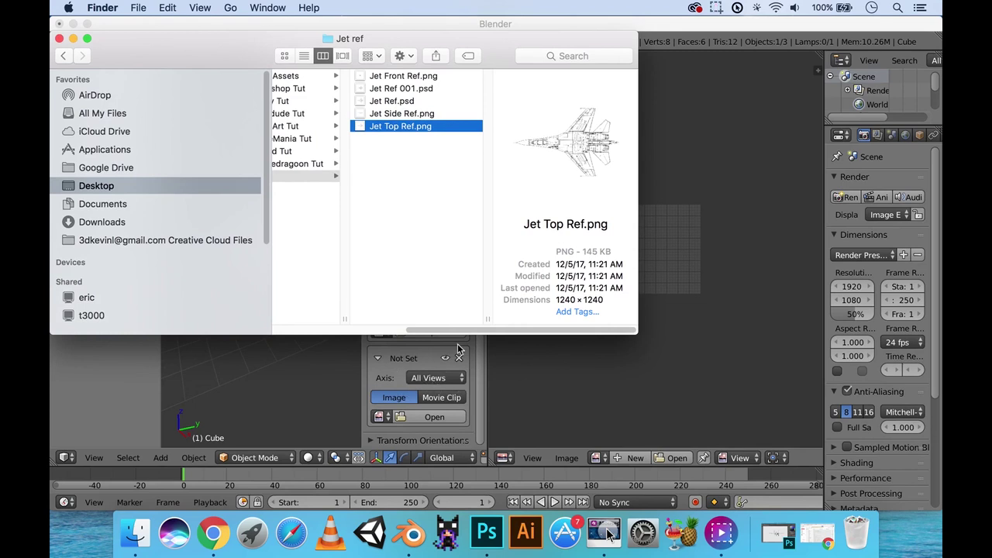
{"action": "left_click", "coordinate": [389, 118]}
{"action": "left_click_drag", "start_coordinate": [400, 114], "coordinate": [701, 188]}
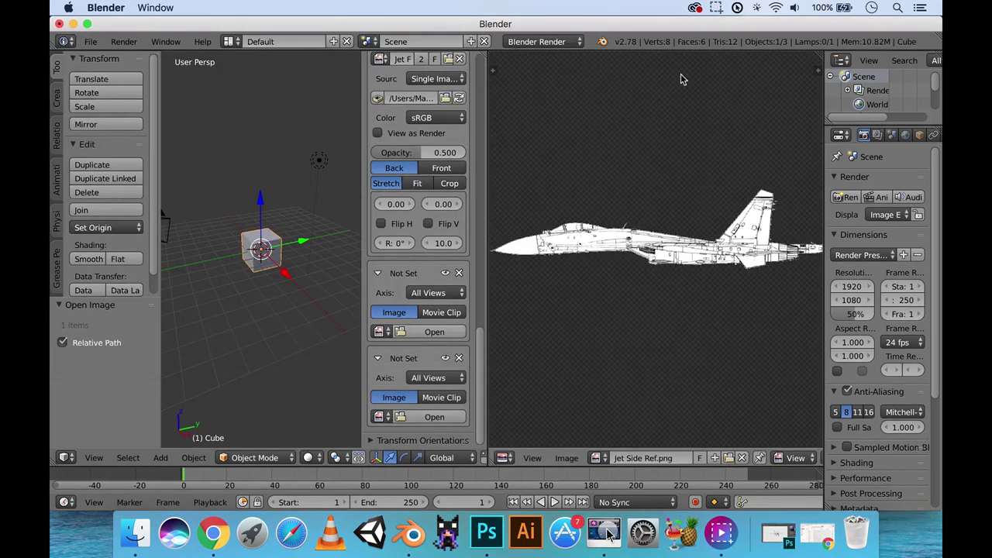
- Load Jet Top Ref.png from the Finder's Jet ref folder into the UV/Image Editor, and merge that area back into the 3D view
{"action": "left_click", "coordinate": [136, 533]}
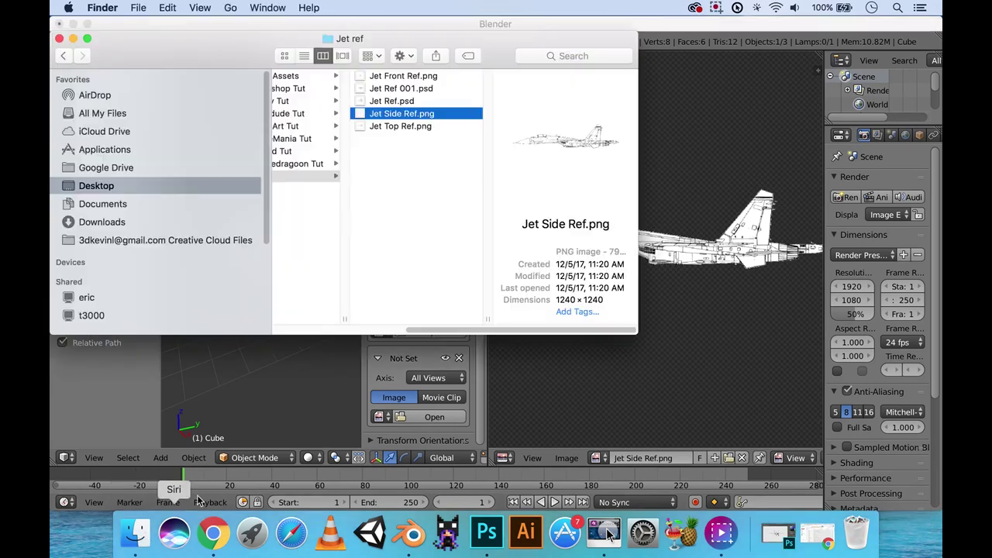
{"action": "left_click", "coordinate": [401, 128]}
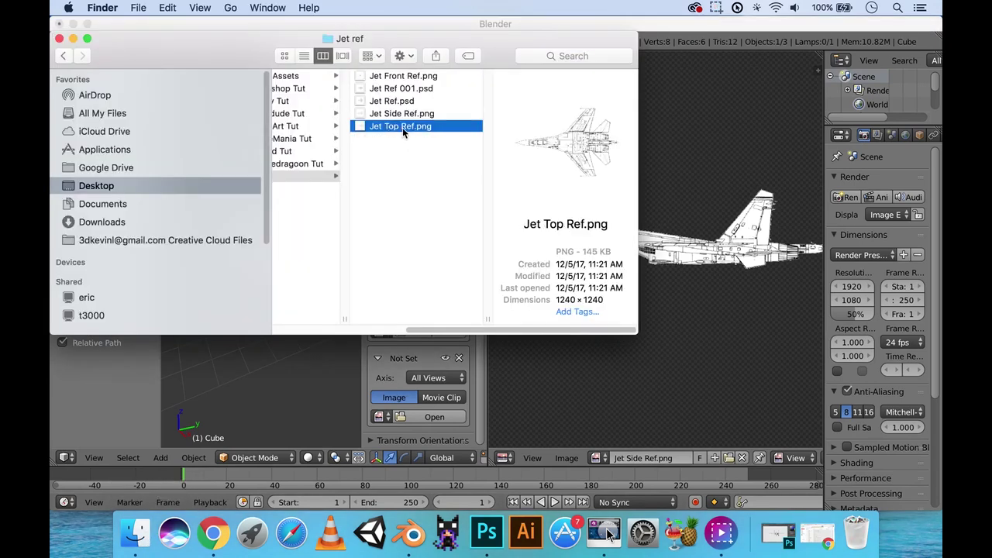
{"action": "left_click_drag", "start_coordinate": [393, 127], "coordinate": [686, 238]}
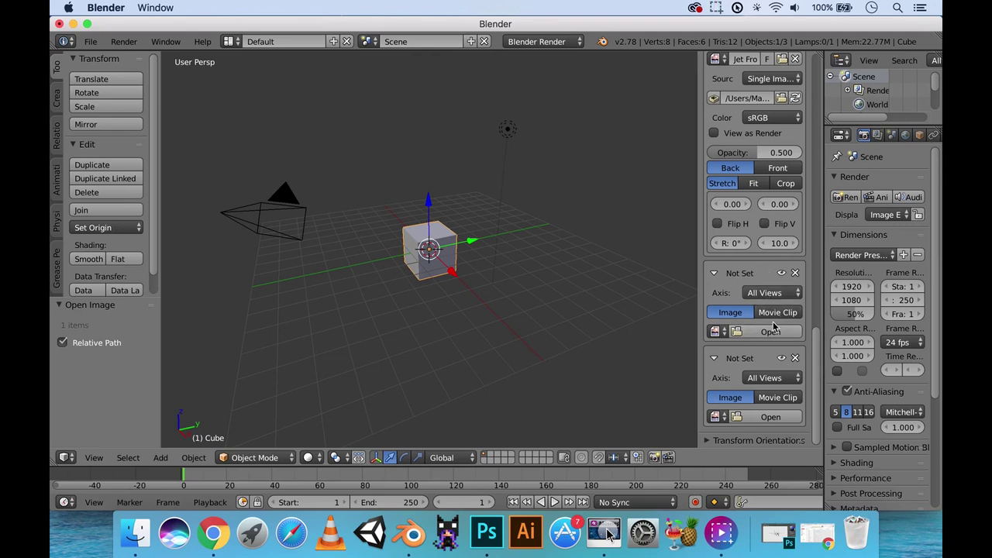
- Assign the loaded Jet Side Ref.png to the second background image slot and Jet Top Ref.png to the third
{"action": "left_click", "coordinate": [717, 332]}
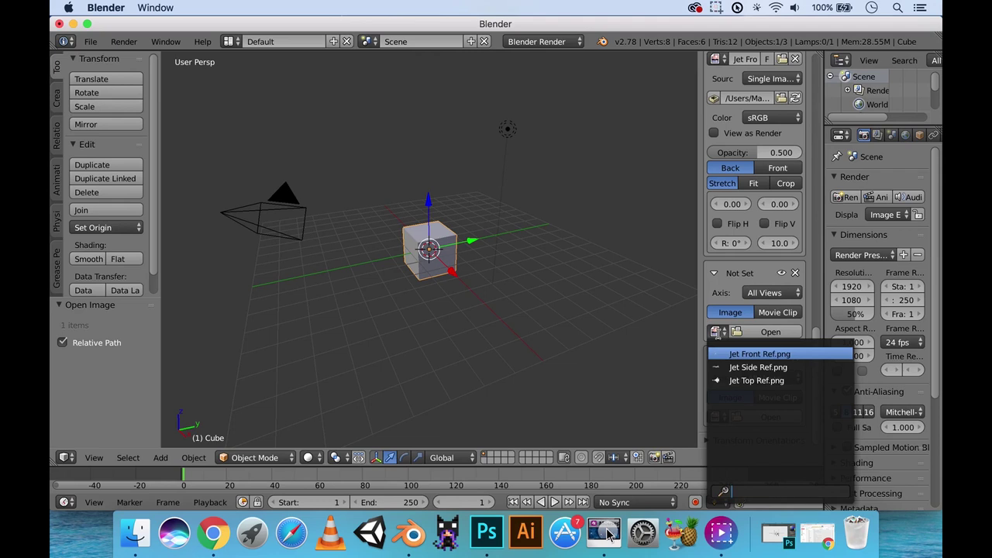
{"action": "left_click", "coordinate": [743, 368]}
{"action": "scroll", "coordinate": [752, 380], "scroll_direction": "down", "scroll_amount": 5}
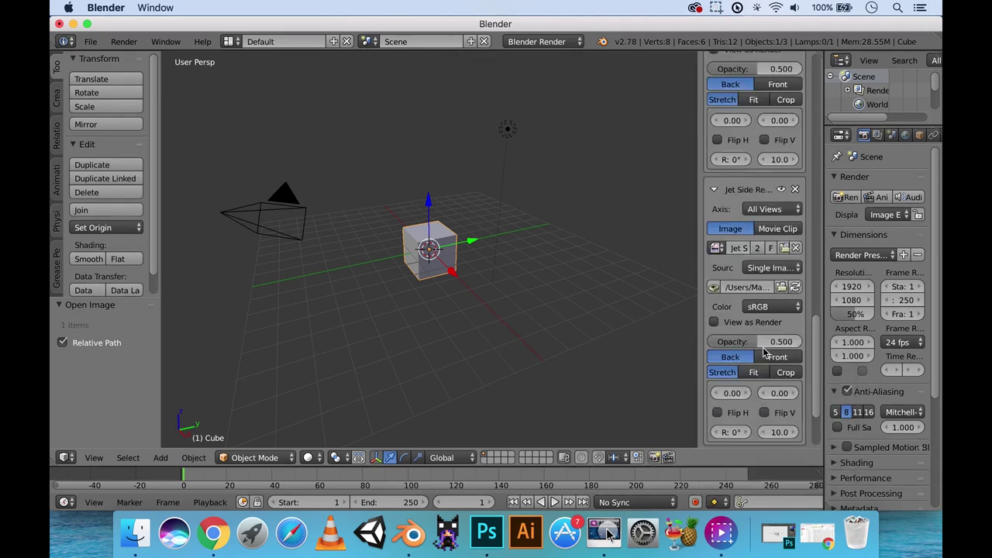
{"action": "scroll", "coordinate": [757, 389], "scroll_direction": "down", "scroll_amount": 1}
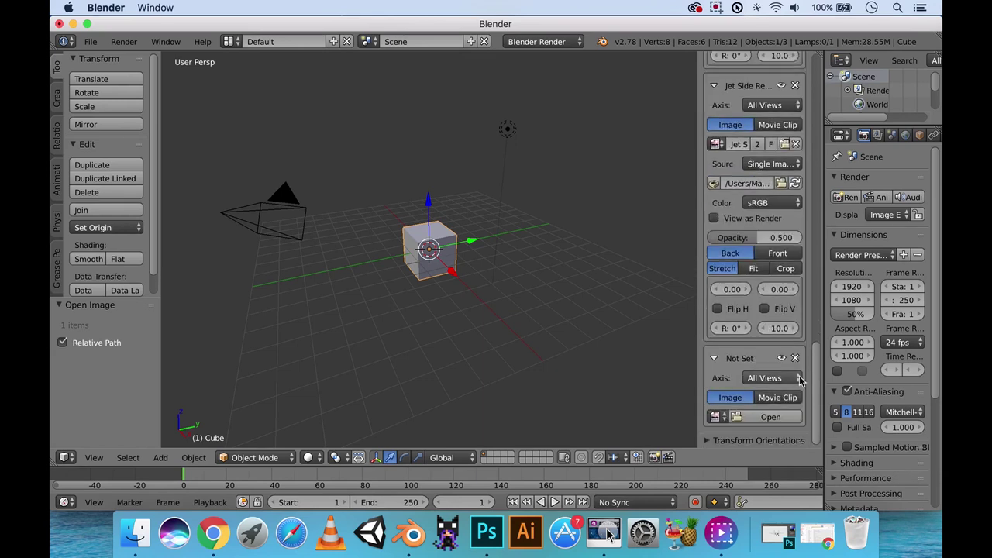
{"action": "left_click", "coordinate": [716, 417]}
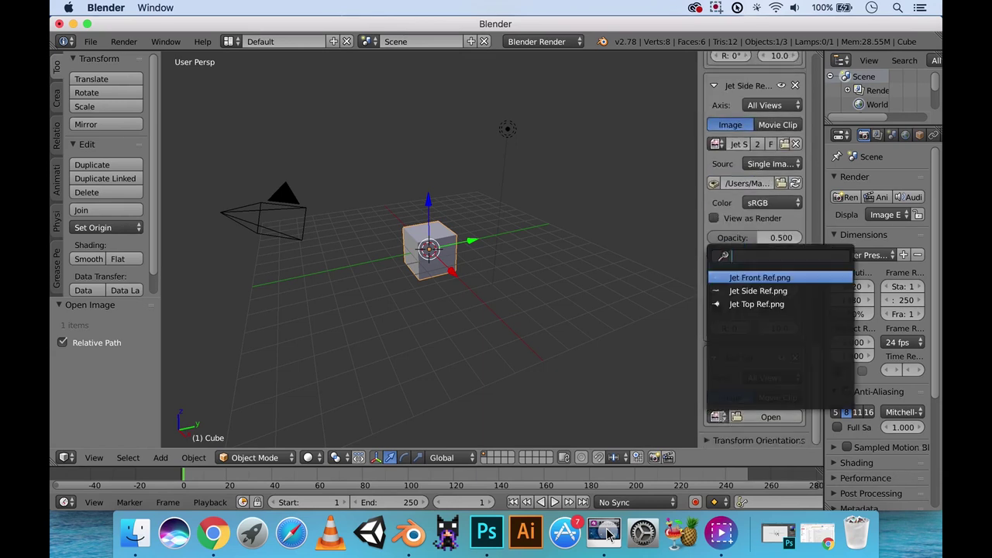
{"action": "left_click", "coordinate": [731, 304]}
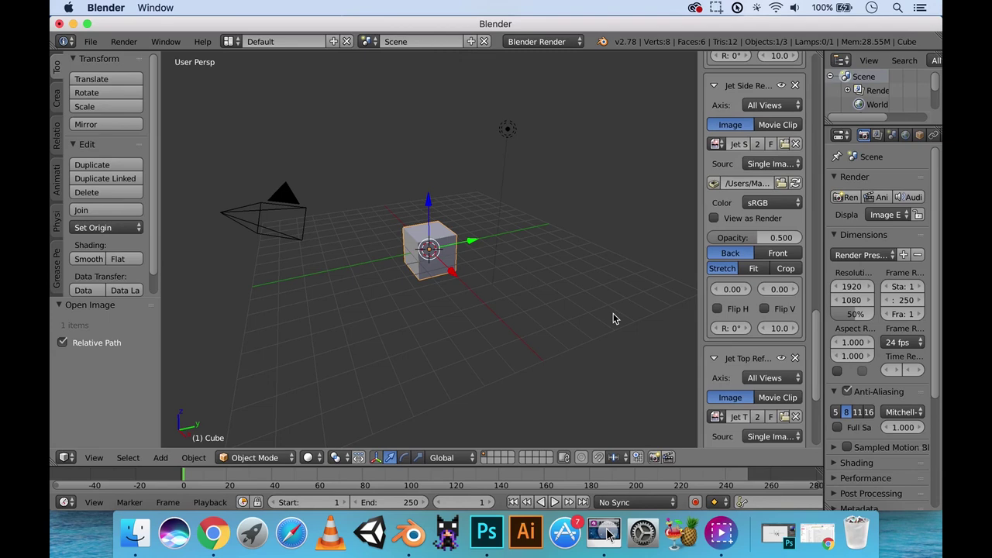
{"action": "left_click_drag", "start_coordinate": [818, 361], "coordinate": [816, 417]}
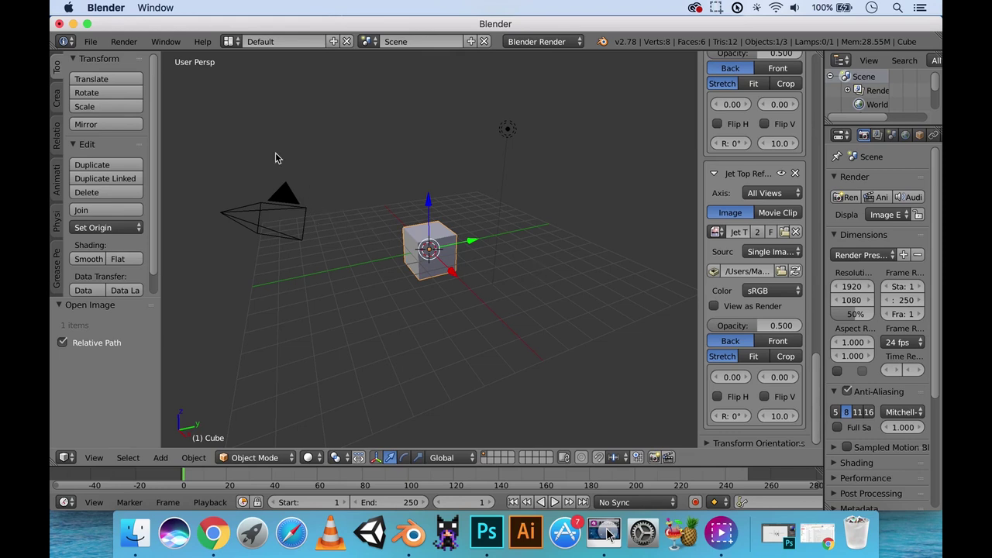
- Switch the 3D view to orthographic projection, view it from the front, and display the cube as wireframe
{"action": "key", "text": "1"}
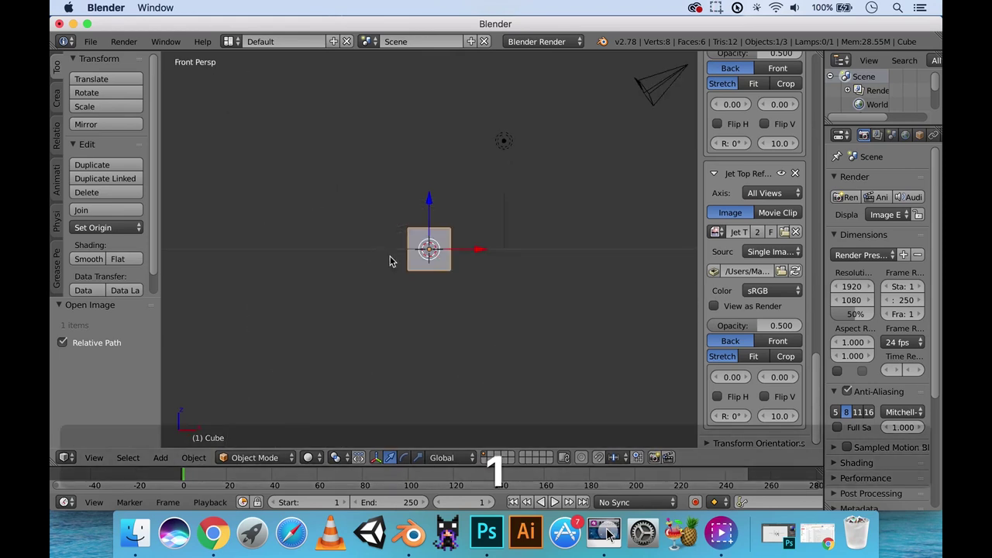
{"action": "key", "text": "3"}
{"action": "key", "text": "7"}
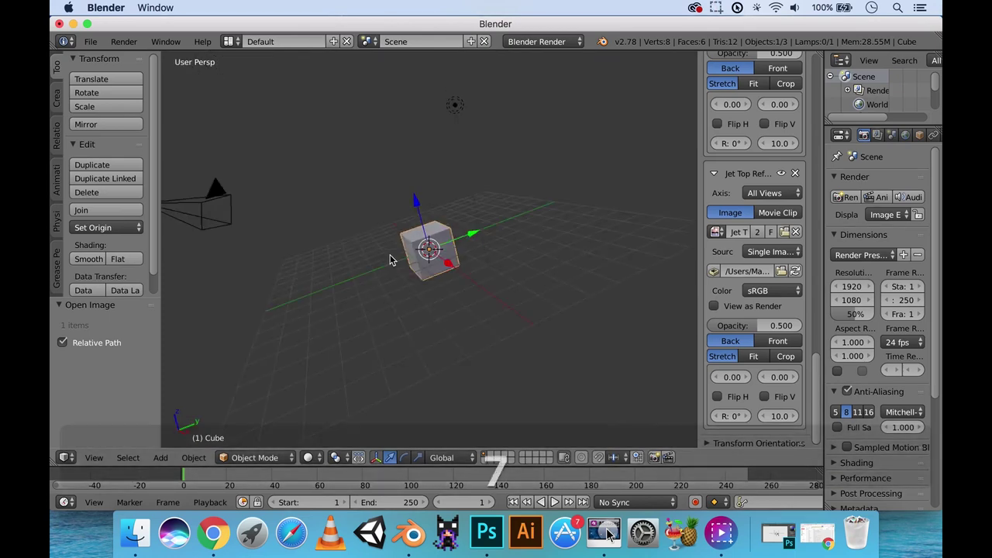
{"action": "middle_click_drag", "start_coordinate": [482, 257], "coordinate": [513, 230]}
{"action": "key", "text": "5"}
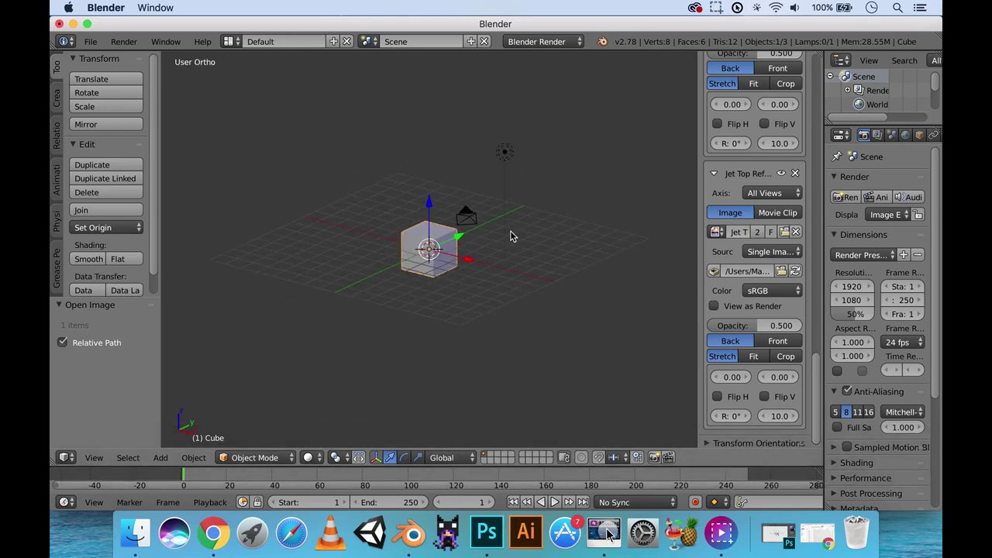
{"action": "key", "text": "1"}
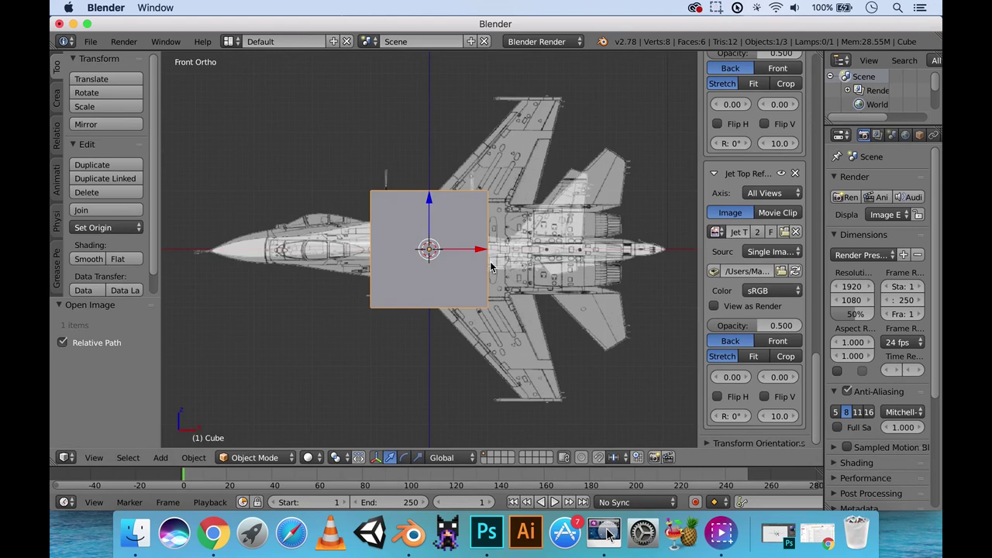
{"action": "key", "text": "z"}
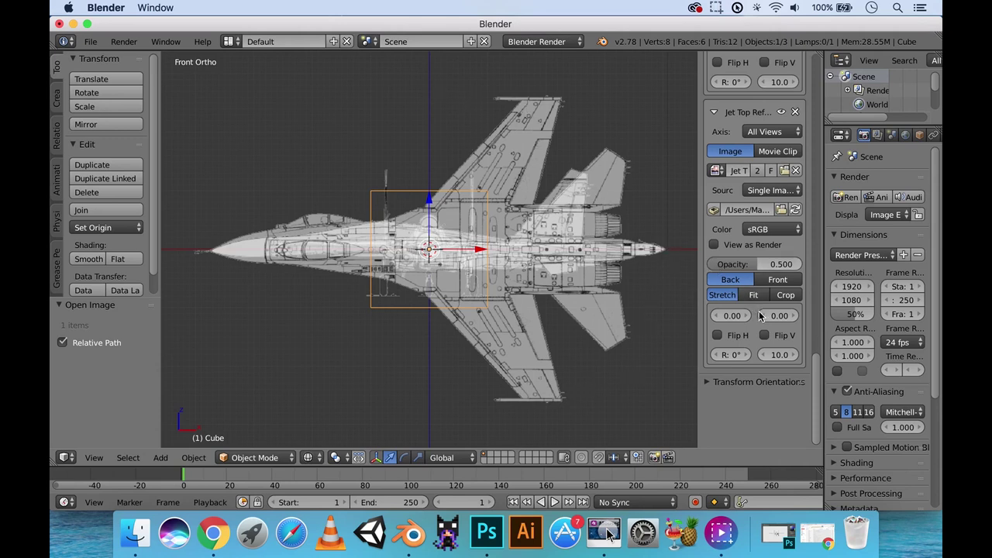
- Set the Jet Top Ref.png background image's axis to Top
{"action": "left_click_drag", "start_coordinate": [815, 380], "coordinate": [818, 372]}
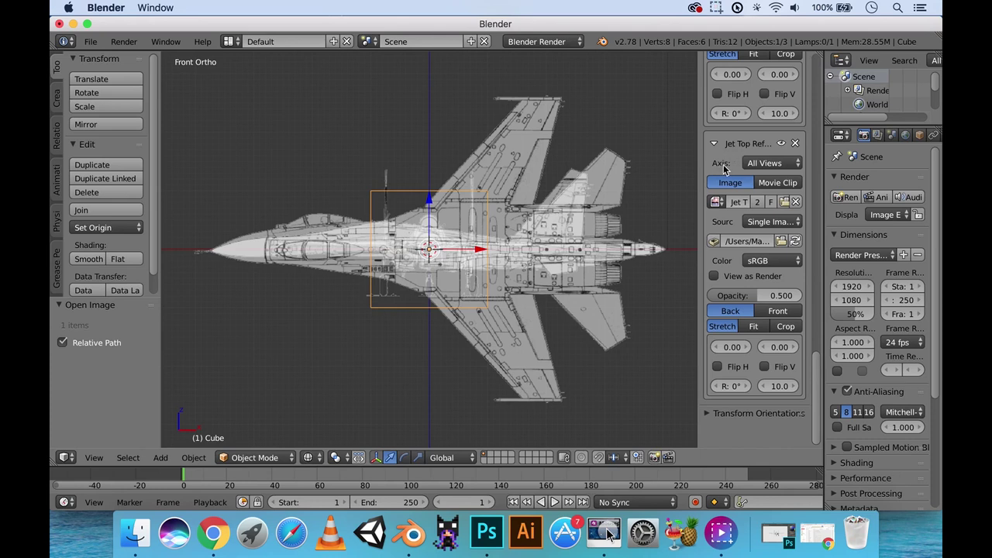
{"action": "left_click", "coordinate": [764, 164]}
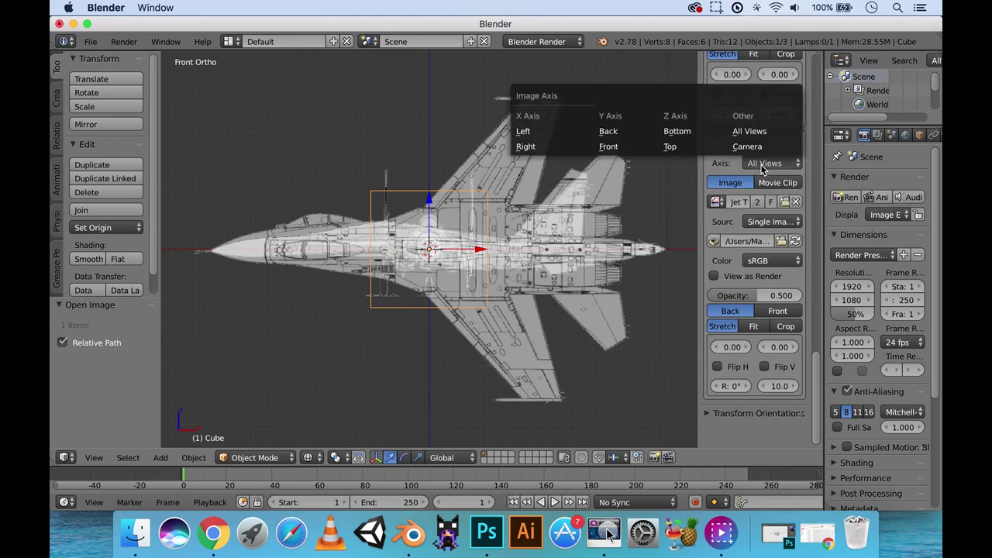
{"action": "left_click", "coordinate": [671, 148]}
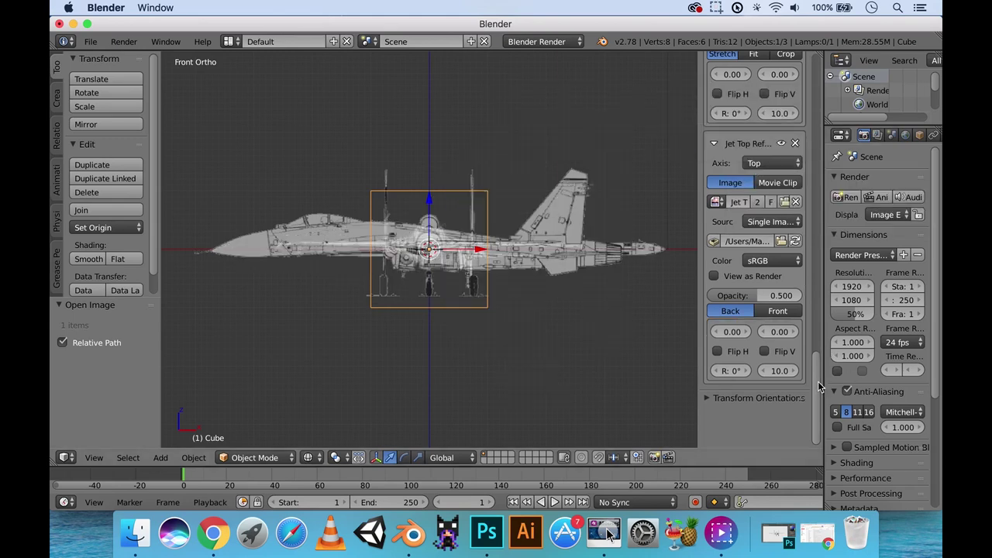
- Set the Jet Side Ref.png background image's axis to Right
{"action": "left_click_drag", "start_coordinate": [818, 381], "coordinate": [816, 321]}
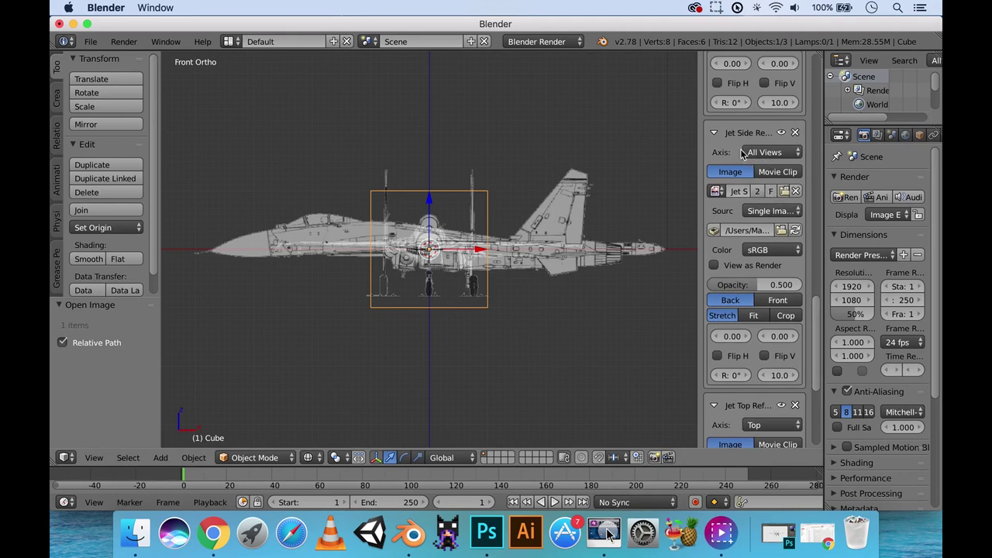
{"action": "left_click", "coordinate": [768, 154]}
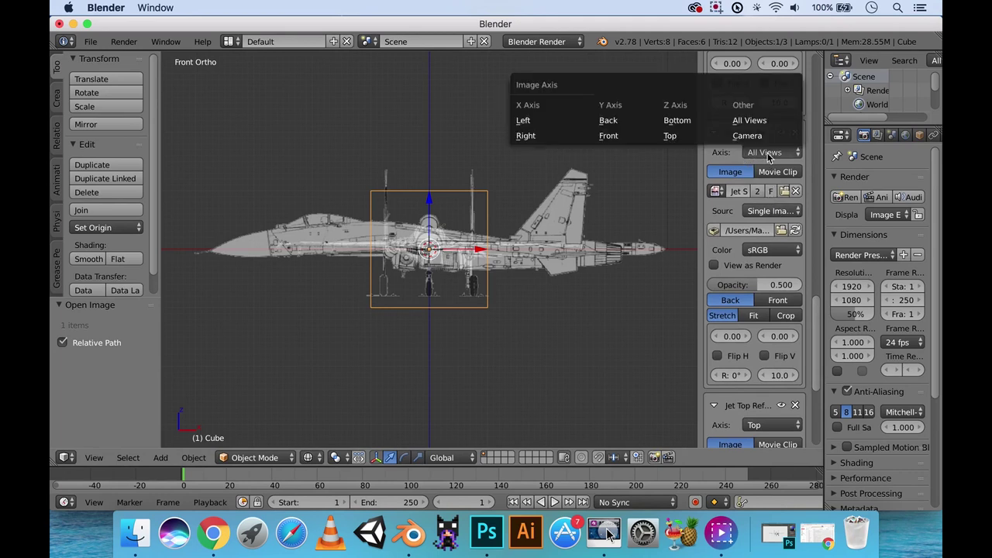
{"action": "left_click", "coordinate": [548, 136]}
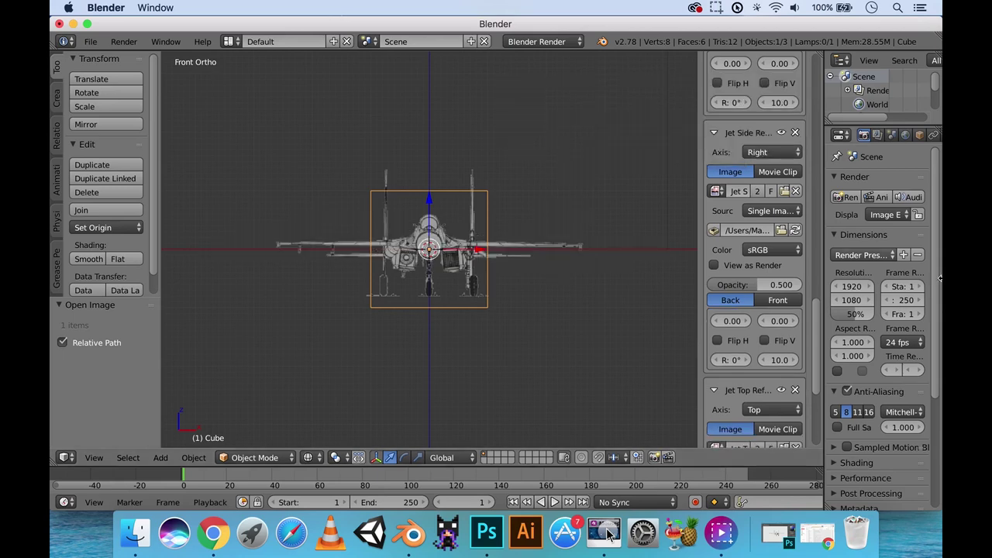
- Check the right view against the front view, and set the Jet Front Ref.png background image's axis to Front
{"action": "left_click_drag", "start_coordinate": [817, 351], "coordinate": [813, 281]}
{"action": "left_click", "coordinate": [777, 158]}
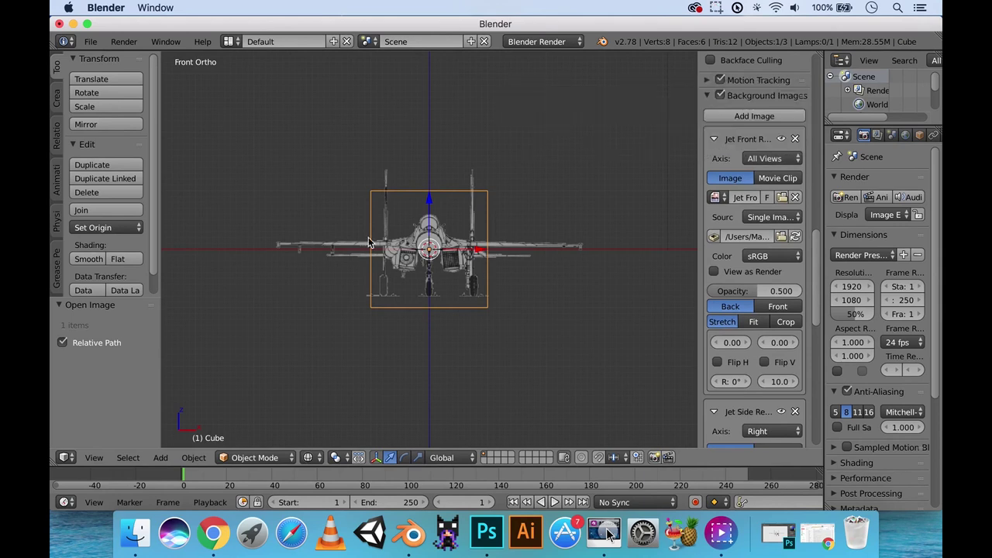
{"action": "key", "text": "3"}
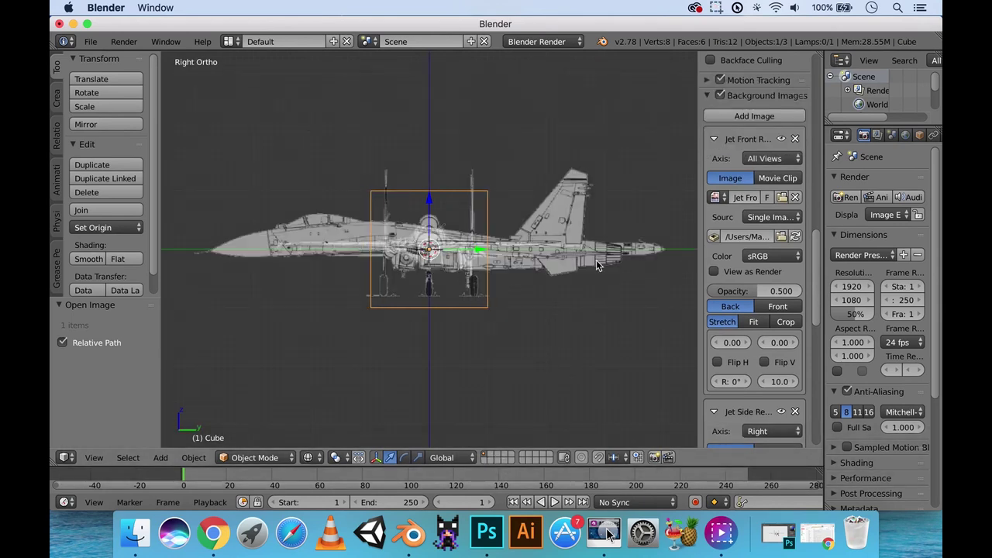
{"action": "key", "text": "1"}
{"action": "left_click", "coordinate": [772, 159]}
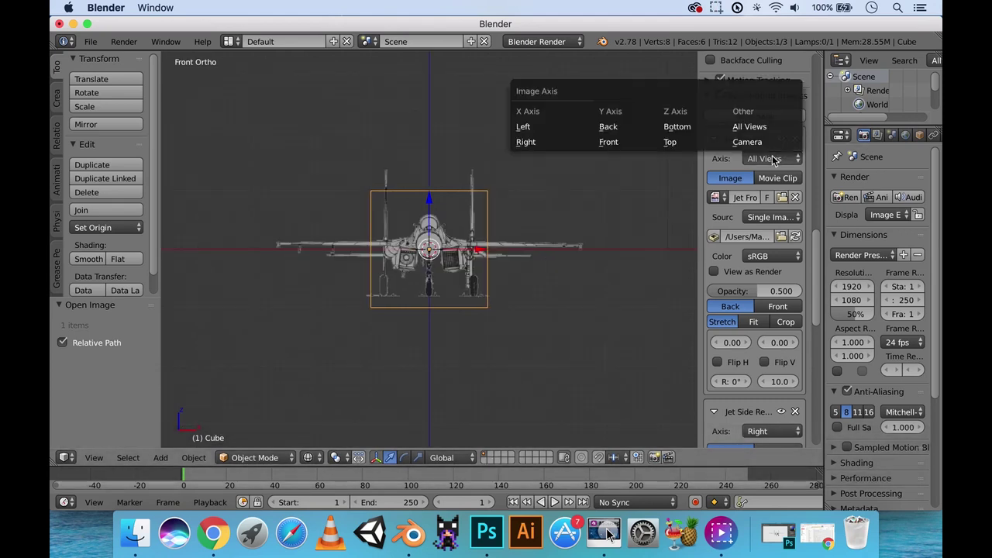
{"action": "left_click", "coordinate": [611, 144]}
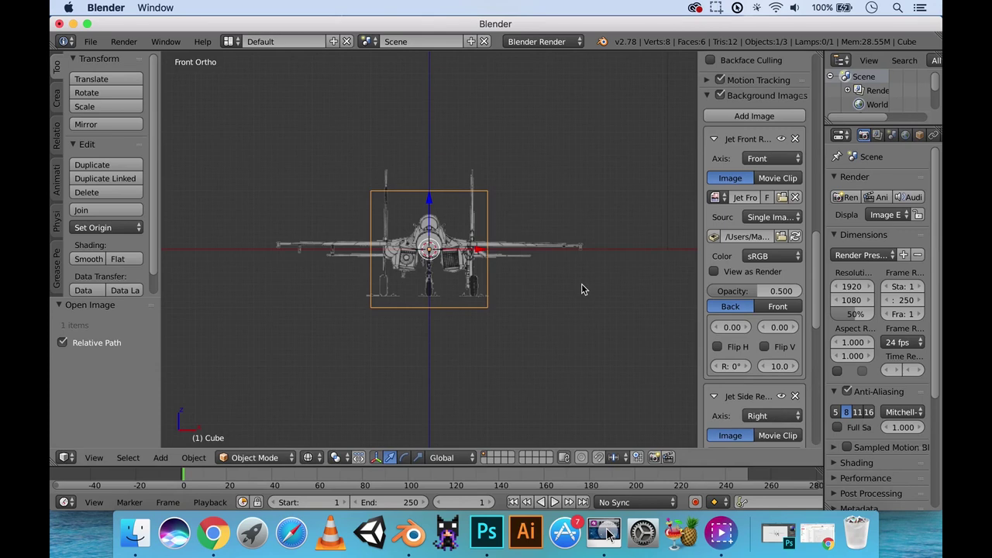
- Check the background images in the front, right and top orthographic views
{"action": "key", "text": "1"}
{"action": "key", "text": "3"}
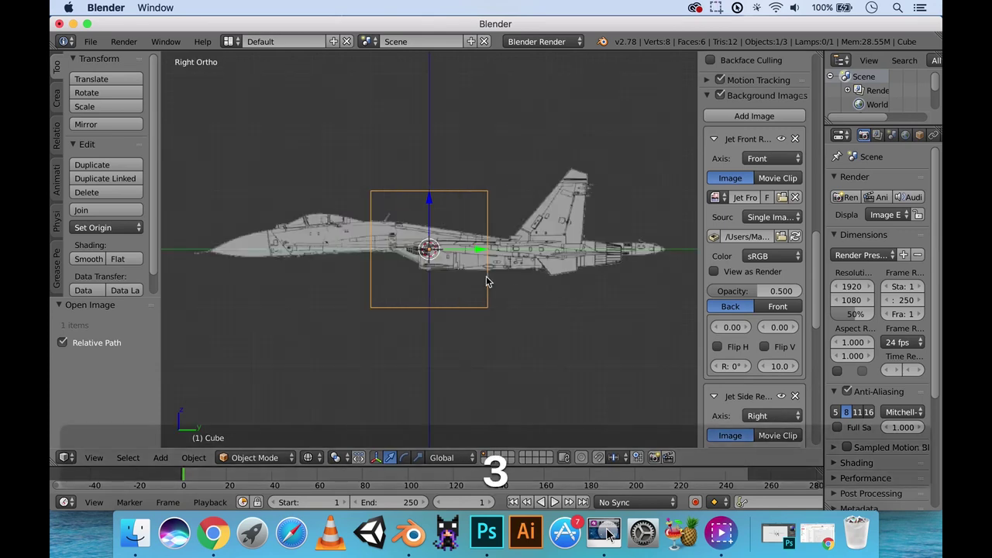
{"action": "key", "text": "7"}
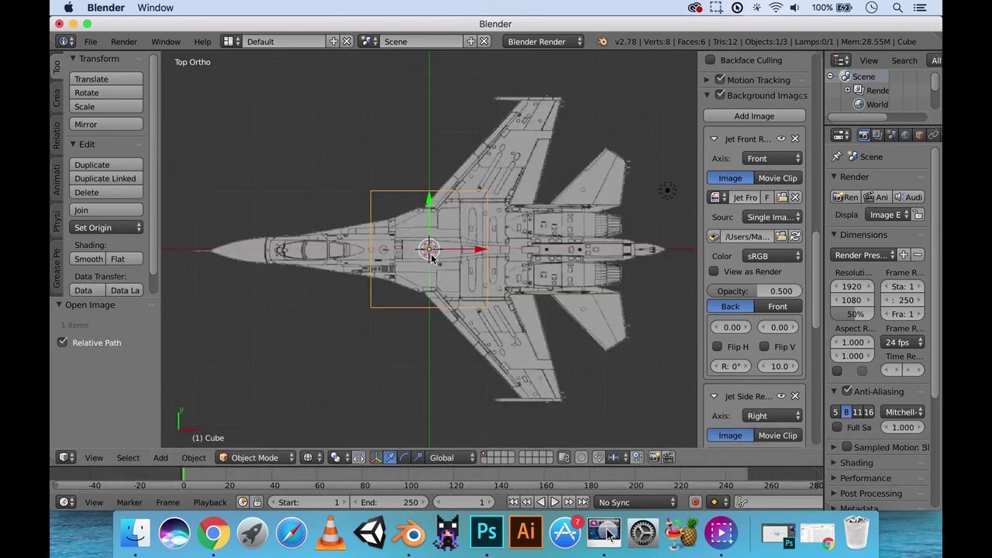
- Compare the size of the front and right background images against the cube, orbiting out of and back into the orthographic views
{"action": "key", "text": "1"}
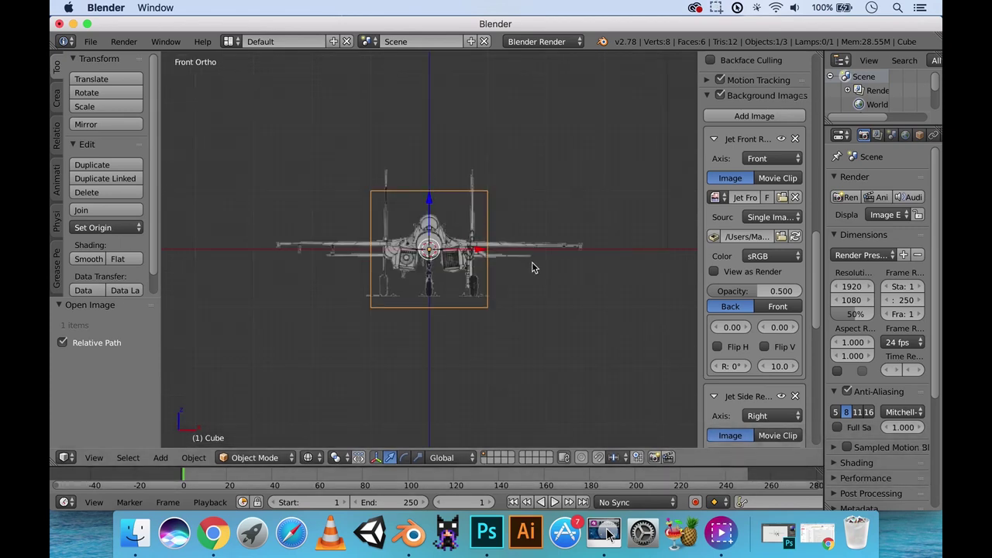
{"action": "middle_click_drag", "start_coordinate": [551, 270], "coordinate": [528, 269]}
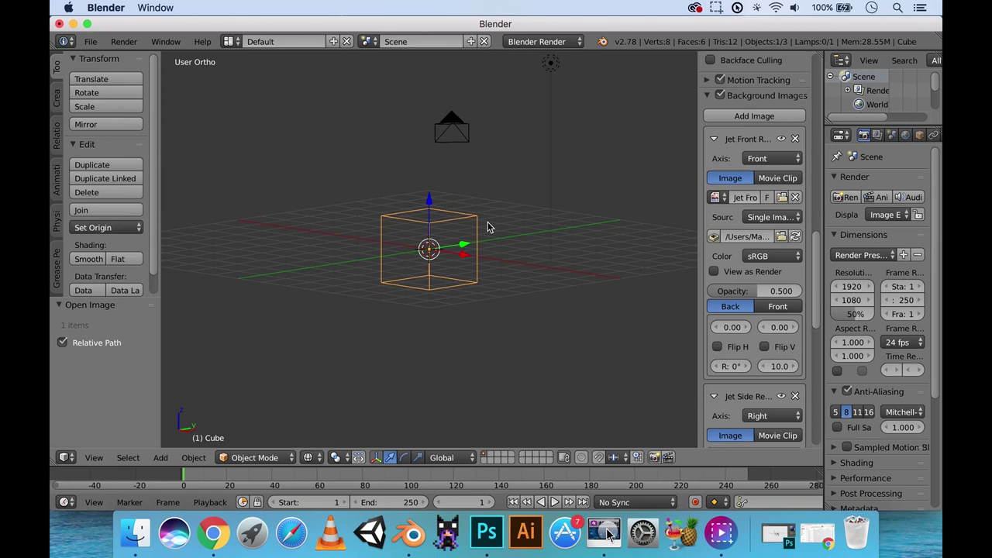
{"action": "key", "text": "1"}
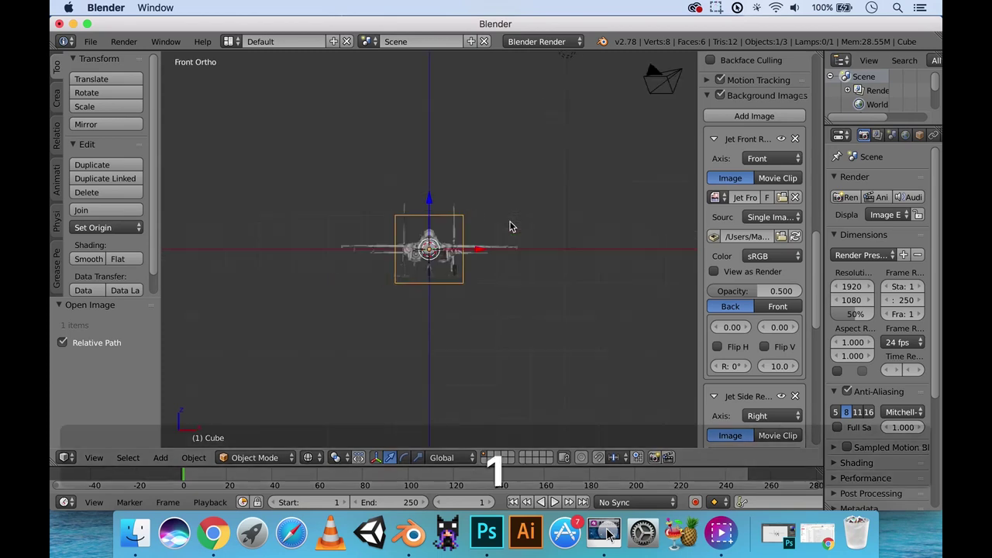
{"action": "scroll", "coordinate": [510, 240], "scroll_direction": "up", "scroll_amount": 4}
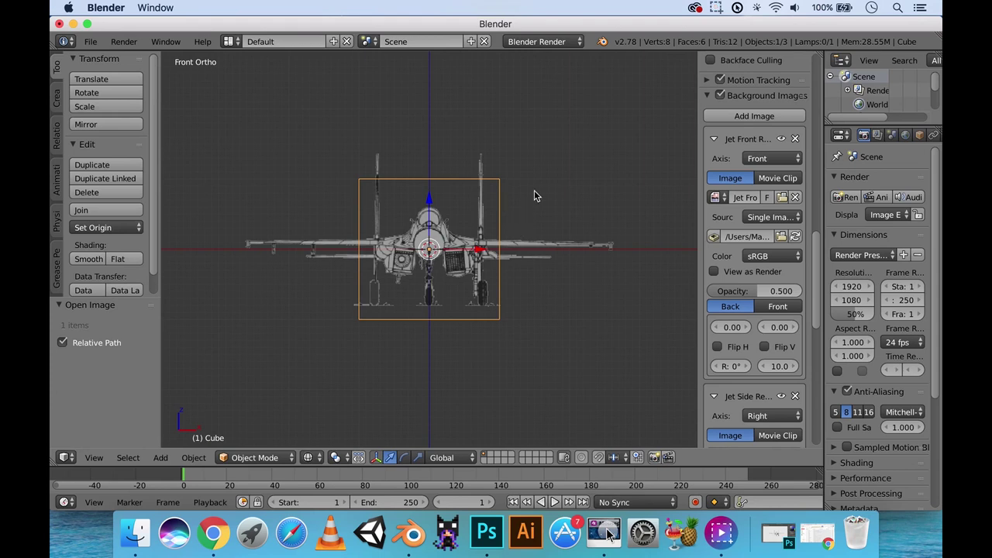
{"action": "scroll", "coordinate": [527, 221], "scroll_direction": "down", "scroll_amount": 3}
{"action": "middle_click_drag", "start_coordinate": [531, 234], "coordinate": [518, 246]}
{"action": "key", "text": "1"}
{"action": "key", "text": "3"}
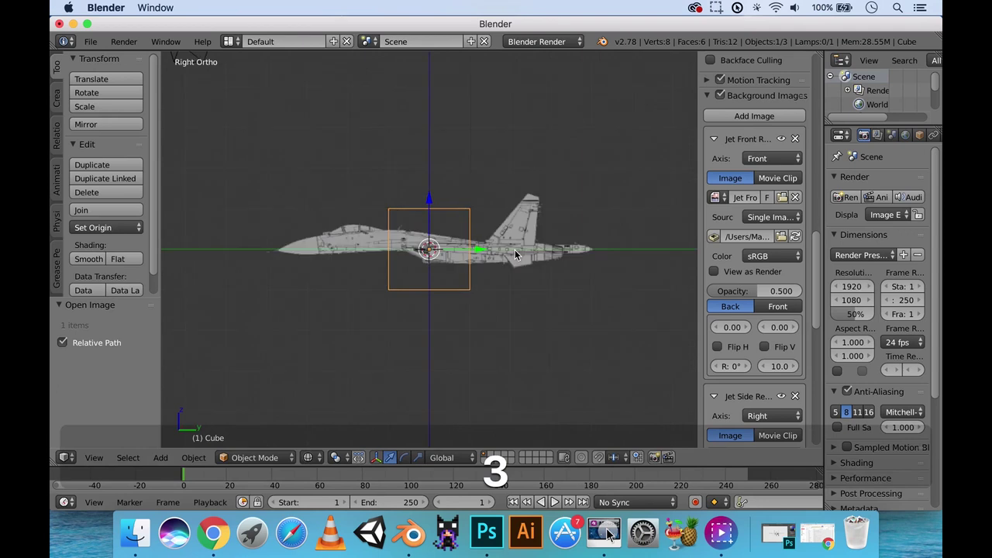
{"action": "key", "text": "1"}
- Widen the 3D view's properties region to show the full background image fields, and review the Jet Front Ref.png settings
{"action": "mouse_move", "coordinate": [818, 282]}
{"action": "left_mouse_down"}
{"action": "mouse_move", "coordinate": [817, 266]}
{"action": "mouse_move", "coordinate": [816, 302]}
{"action": "left_mouse_up"}
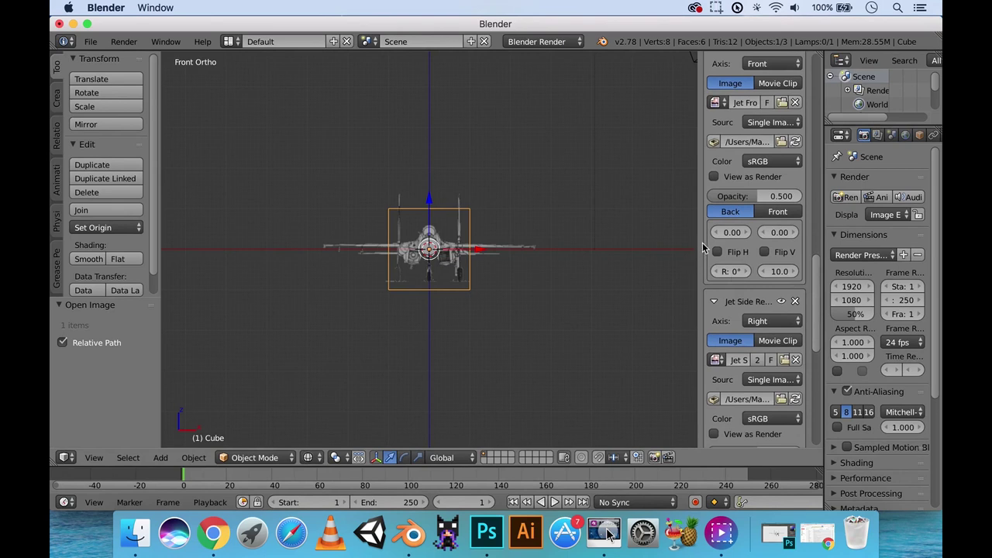
{"action": "left_click_drag", "start_coordinate": [700, 248], "coordinate": [590, 244]}
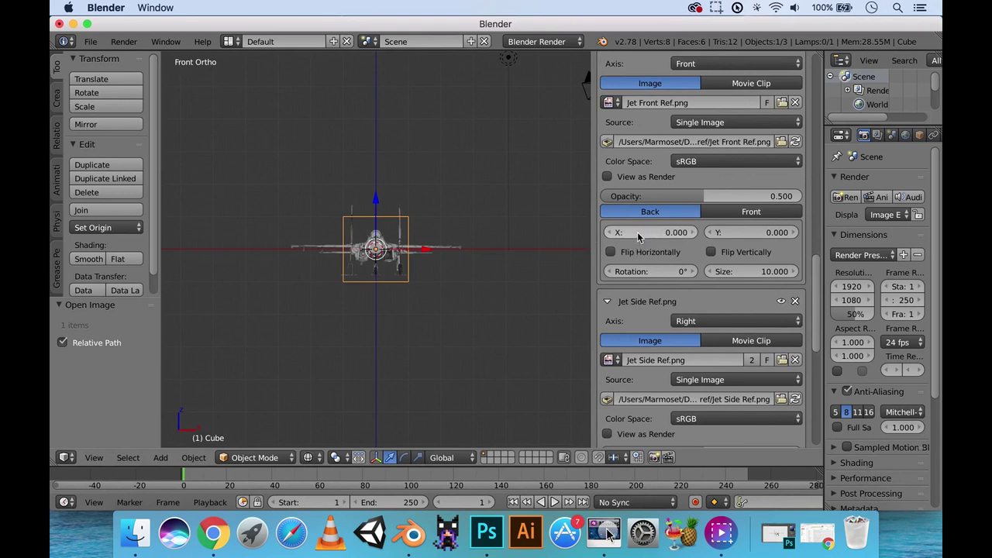
{"action": "scroll", "coordinate": [698, 240], "scroll_direction": "up", "scroll_amount": 2}
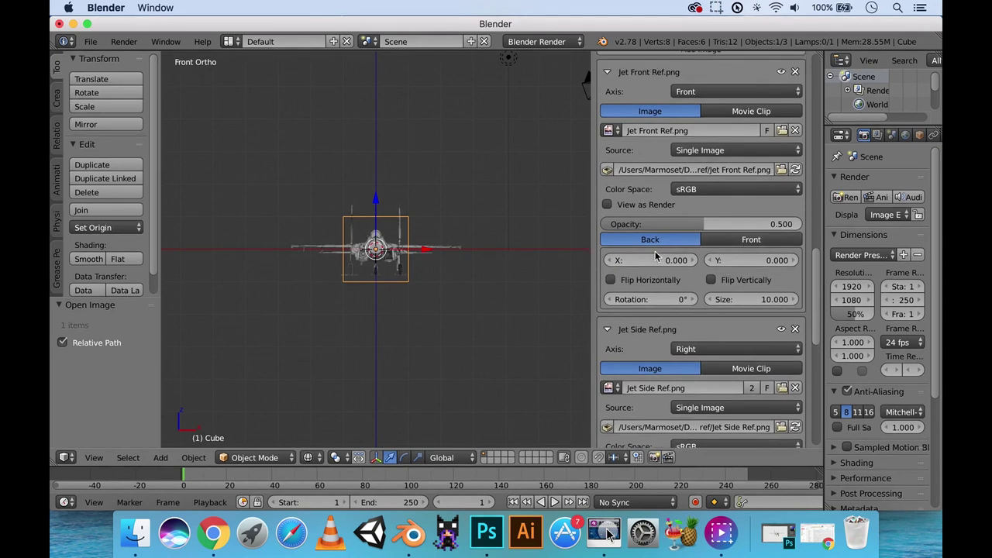
{"action": "scroll", "coordinate": [655, 255], "scroll_direction": "up", "scroll_amount": 5}
{"action": "scroll", "coordinate": [657, 335], "scroll_direction": "down", "scroll_amount": 3}
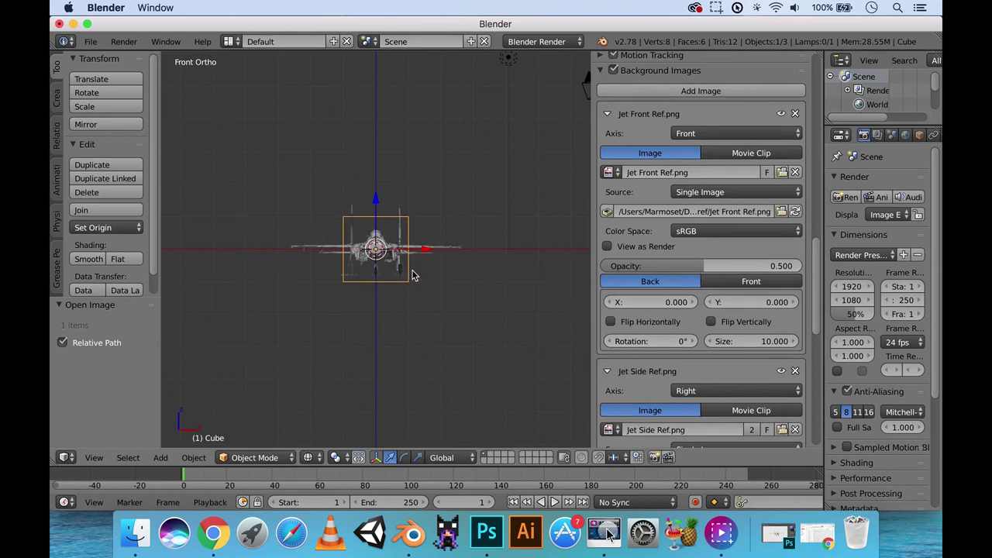
{"action": "scroll", "coordinate": [821, 287], "scroll_direction": "down", "scroll_amount": 3}
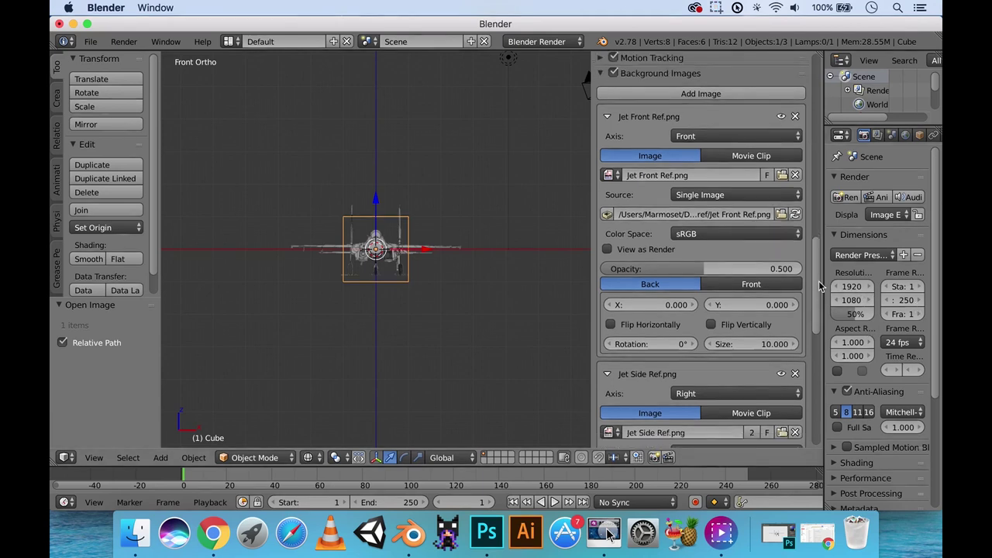
{"action": "scroll", "coordinate": [823, 285], "scroll_direction": "up", "scroll_amount": 2}
{"action": "scroll", "coordinate": [824, 285], "scroll_direction": "up", "scroll_amount": 1}
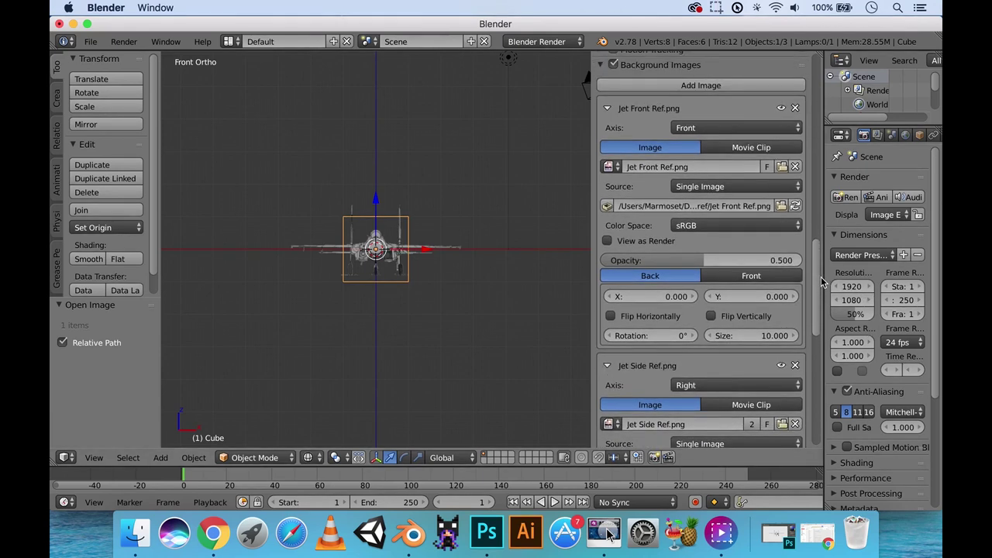